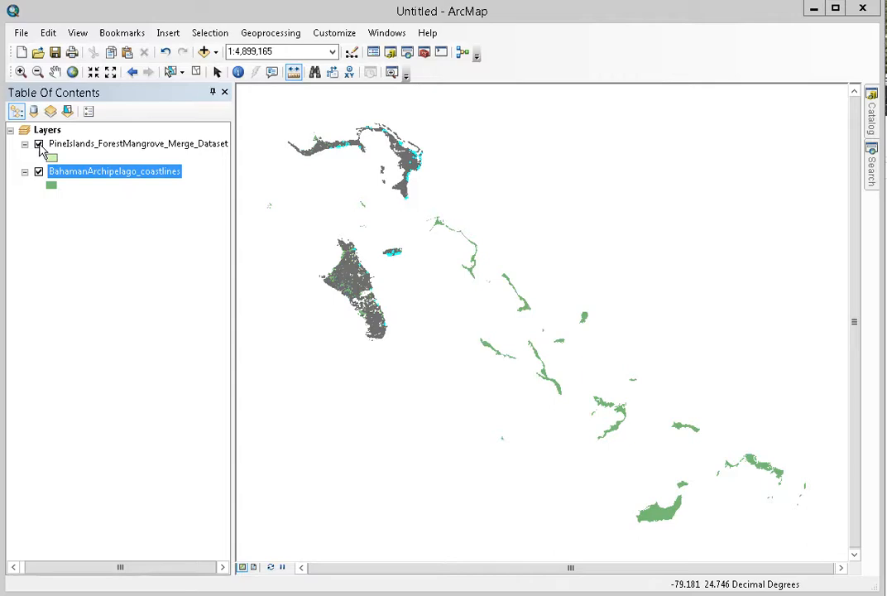
Step: Toggle the layers' visibility, leaving BahamanArchipelago_coastlines hidden, and zoom in on the PineIslands_ForestMangrove_Merge_Dataset polygons
{"action": "left_click", "coordinate": [38, 144]}
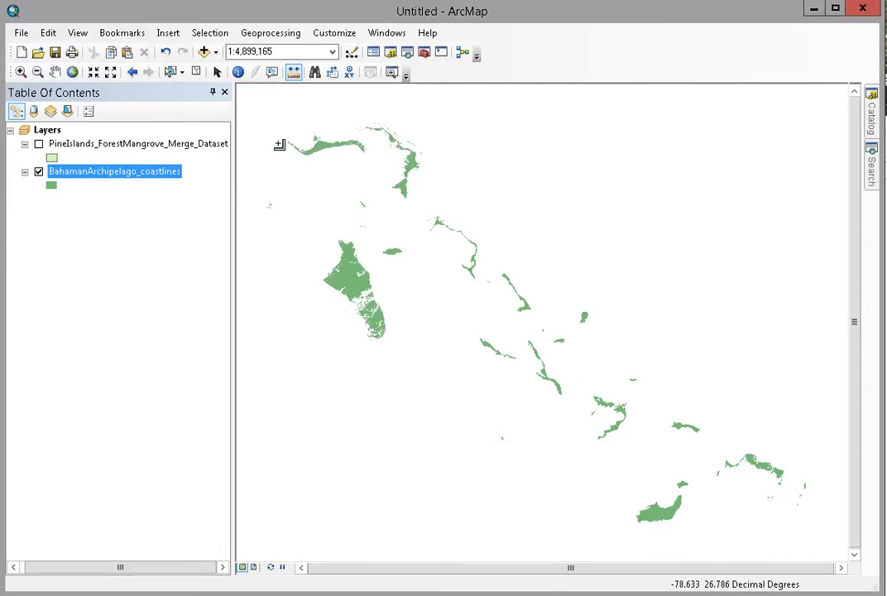
{"action": "left_click", "coordinate": [38, 144]}
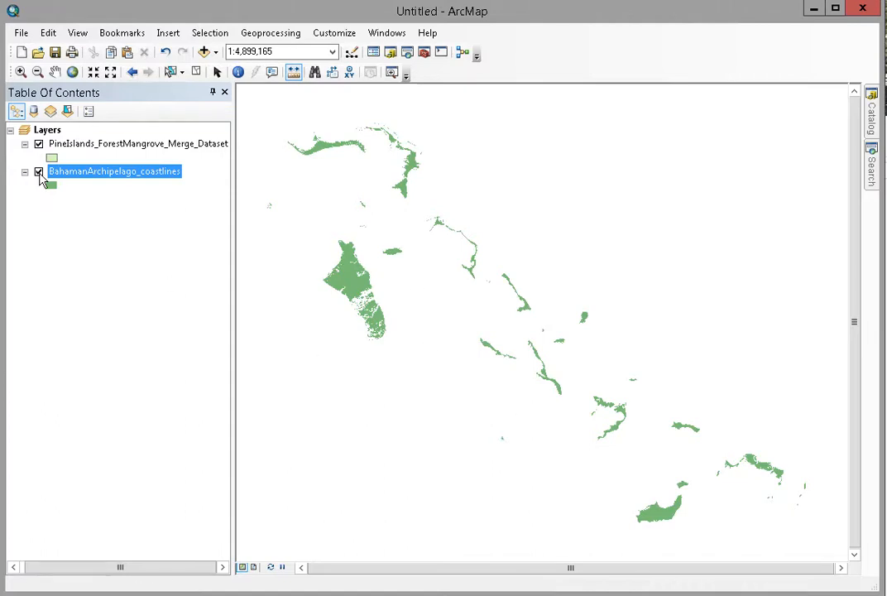
{"action": "left_click", "coordinate": [38, 171]}
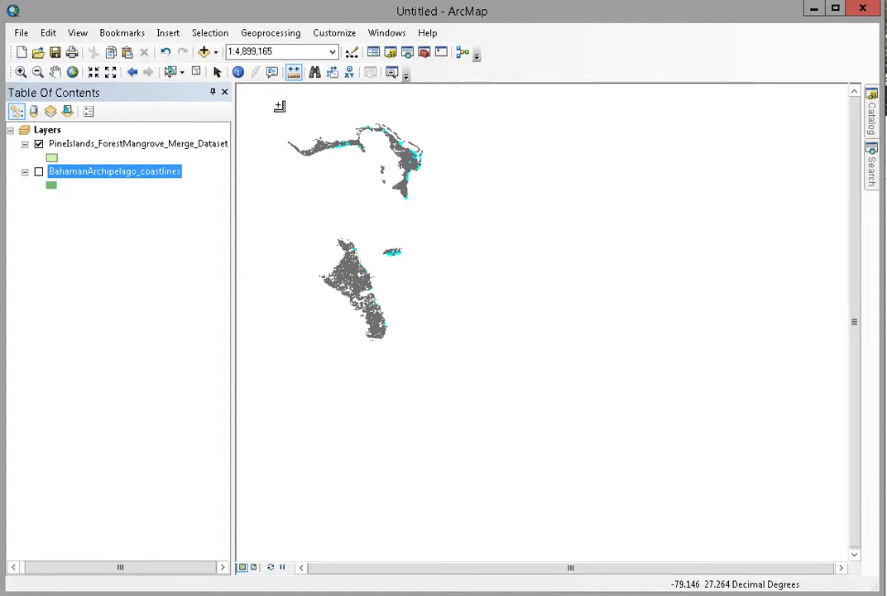
{"action": "left_click", "coordinate": [21, 73]}
{"action": "left_click_drag", "start_coordinate": [272, 117], "coordinate": [453, 348]}
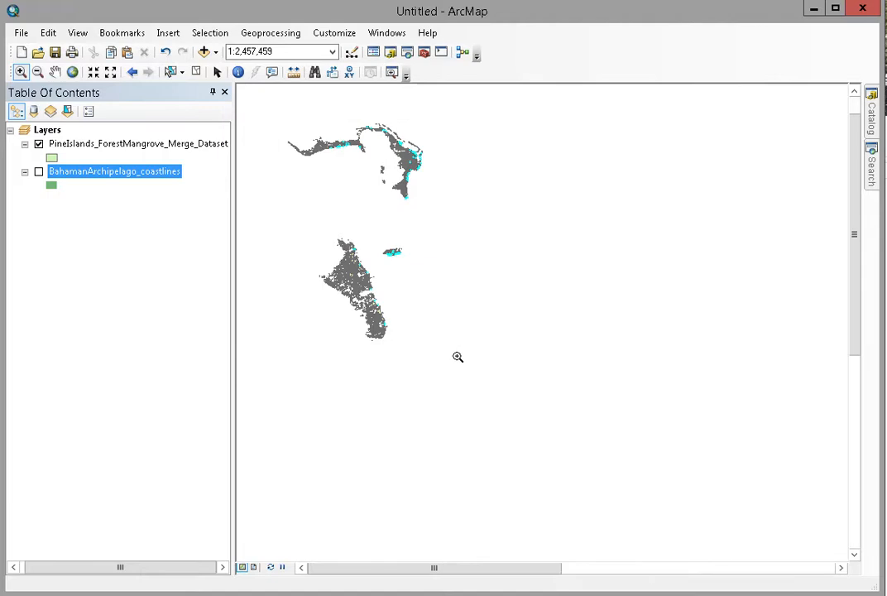
Step: Open the attribute table of PineIslands_ForestMangrove_Merge_Dataset and manually select the first four records classed as Forest
{"action": "right_click", "coordinate": [105, 145]}
{"action": "left_click", "coordinate": [157, 226]}
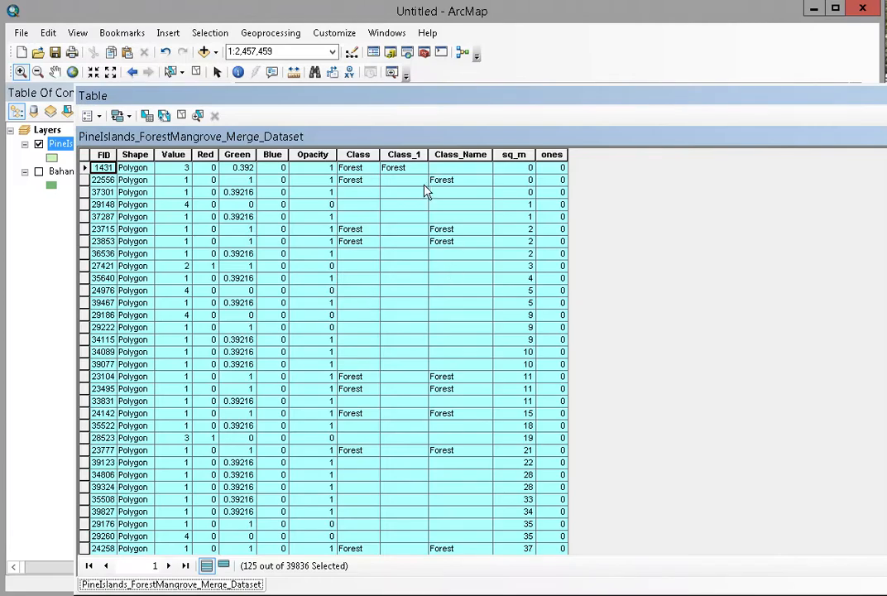
{"action": "left_click", "coordinate": [85, 168]}
{"action": "left_click_drag", "start_coordinate": [85, 170], "coordinate": [88, 182]}
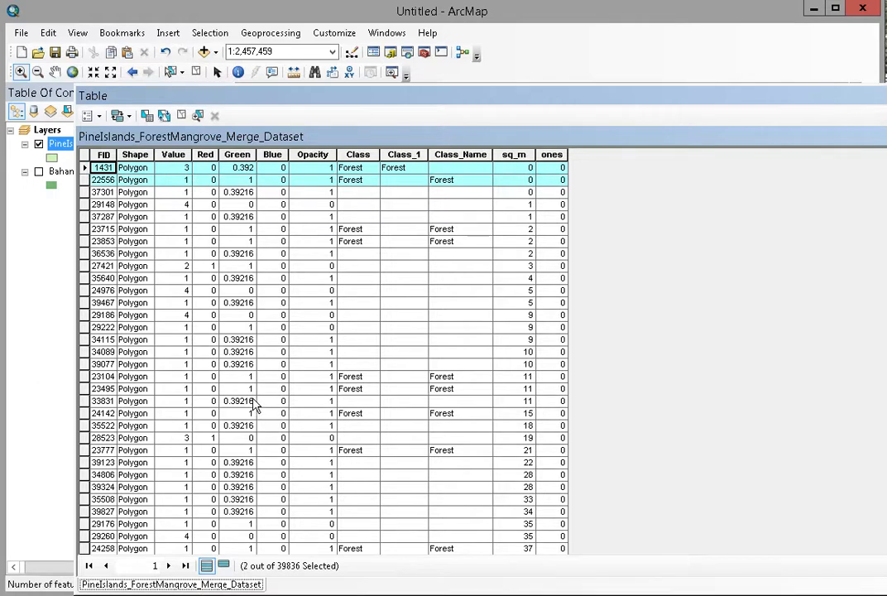
{"action": "left_click", "coordinate": [91, 232], "text": "ctrl"}
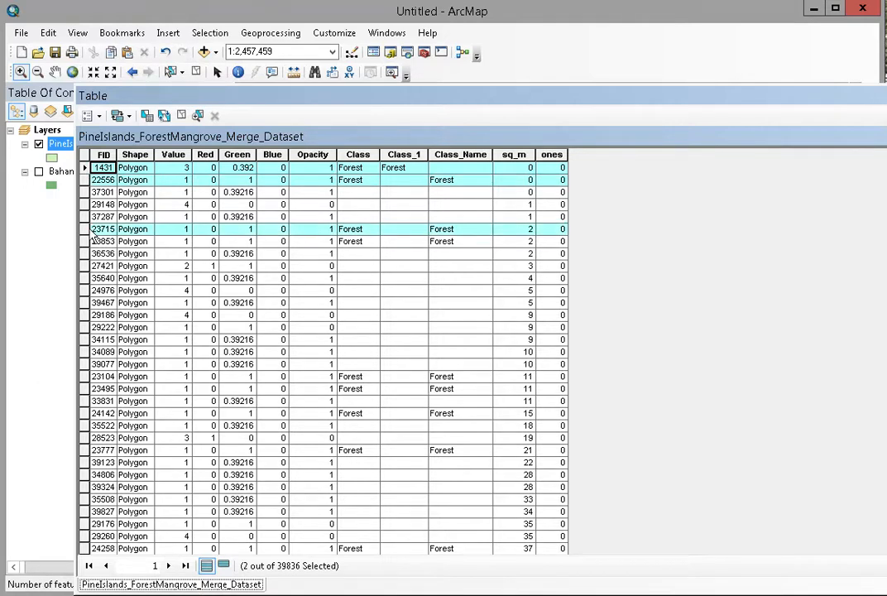
{"action": "left_click", "coordinate": [93, 242], "text": "ctrl"}
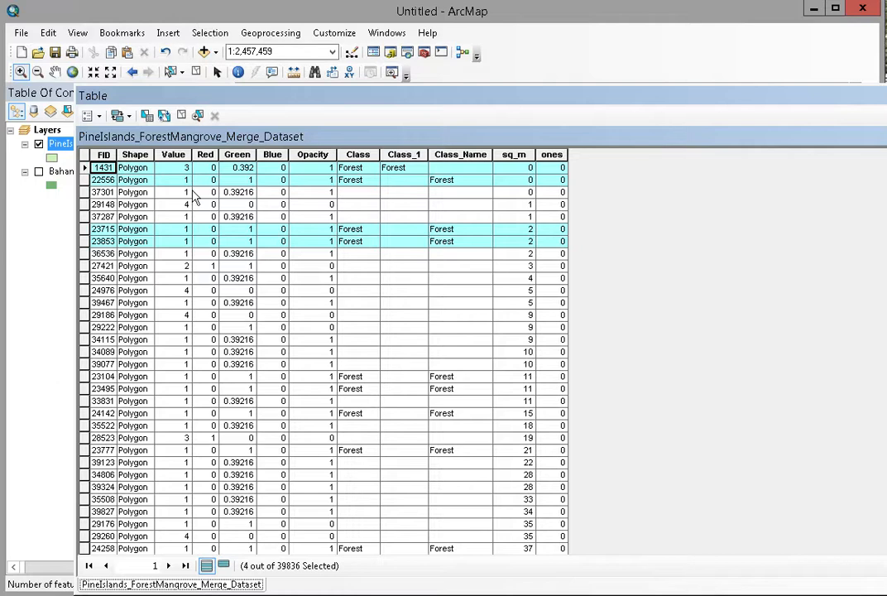
Step: Use Select by Attributes to create a new selection of the records where "Class" = 'Forest'
{"action": "left_click", "coordinate": [98, 115]}
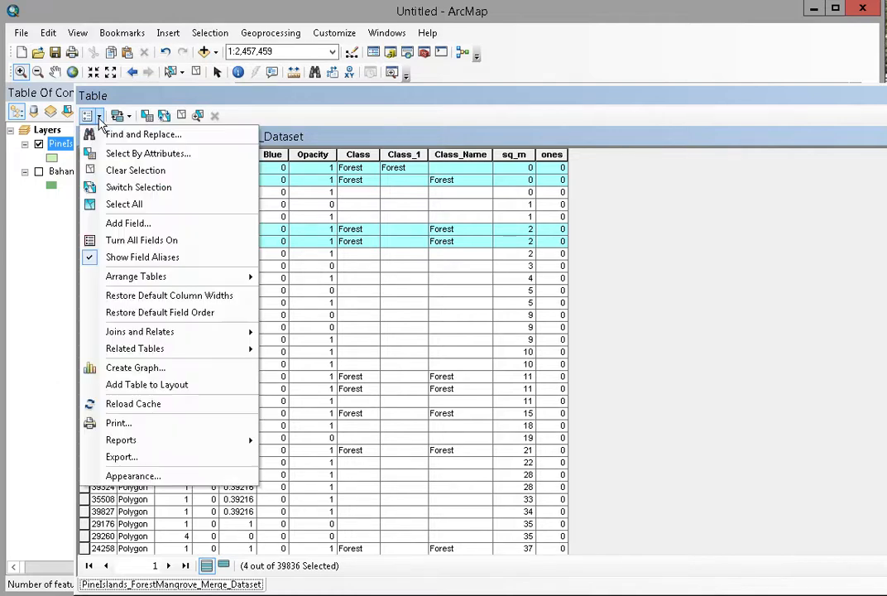
{"action": "left_click", "coordinate": [140, 154]}
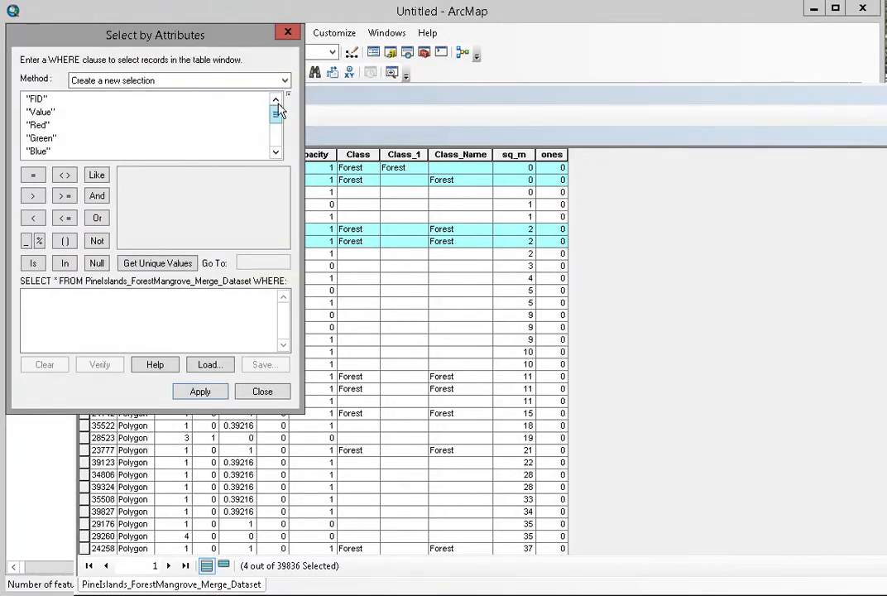
{"action": "left_click_drag", "start_coordinate": [174, 33], "coordinate": [720, 173]}
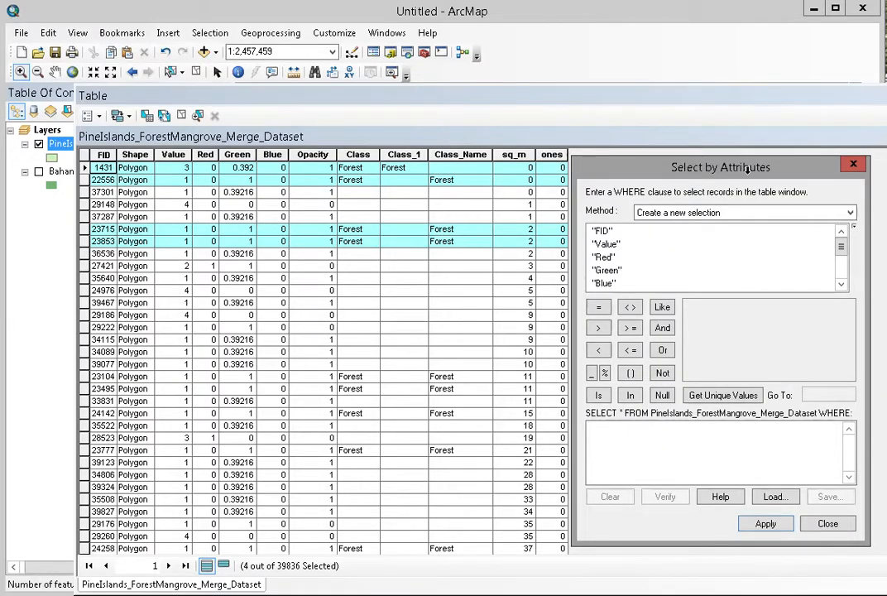
{"action": "left_click", "coordinate": [841, 278]}
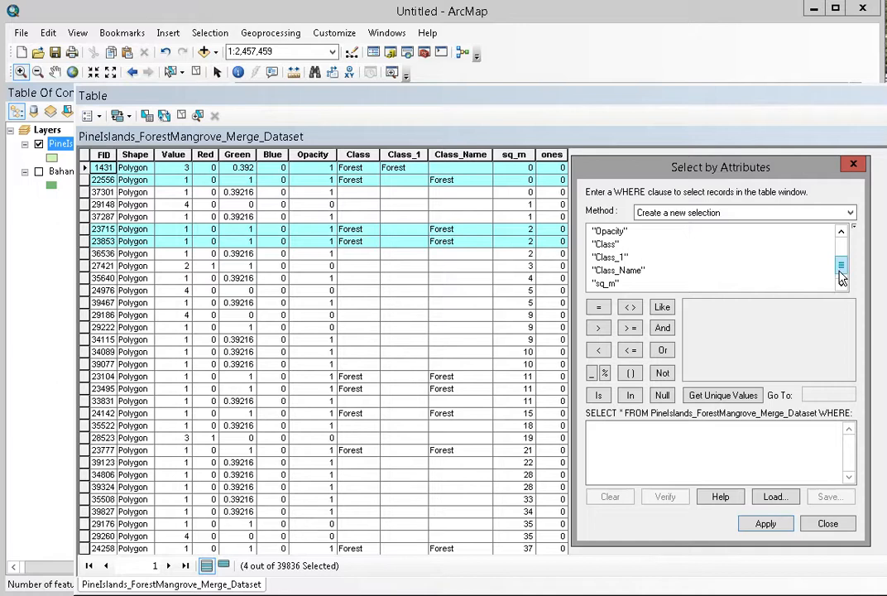
{"action": "left_click", "coordinate": [612, 247]}
{"action": "double_click", "coordinate": [613, 247]}
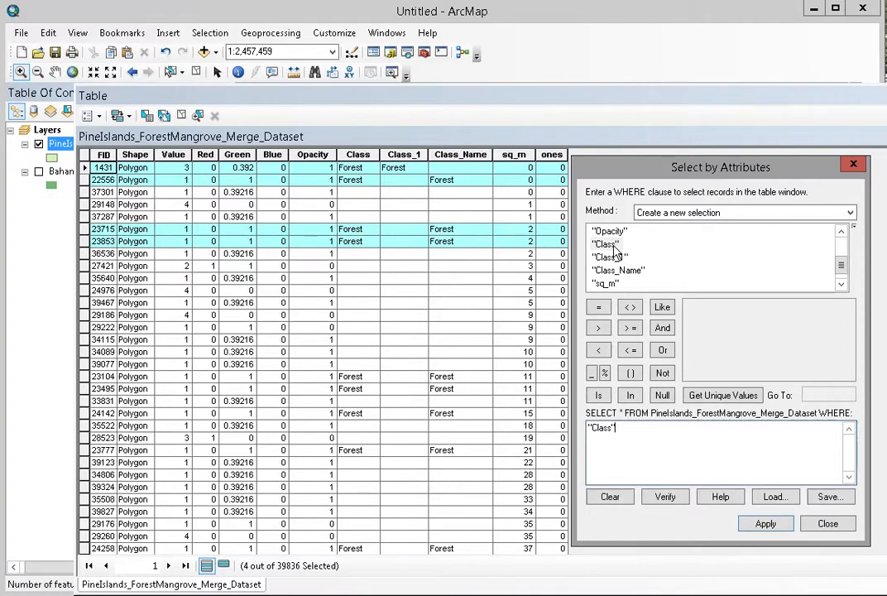
{"action": "left_click", "coordinate": [599, 307]}
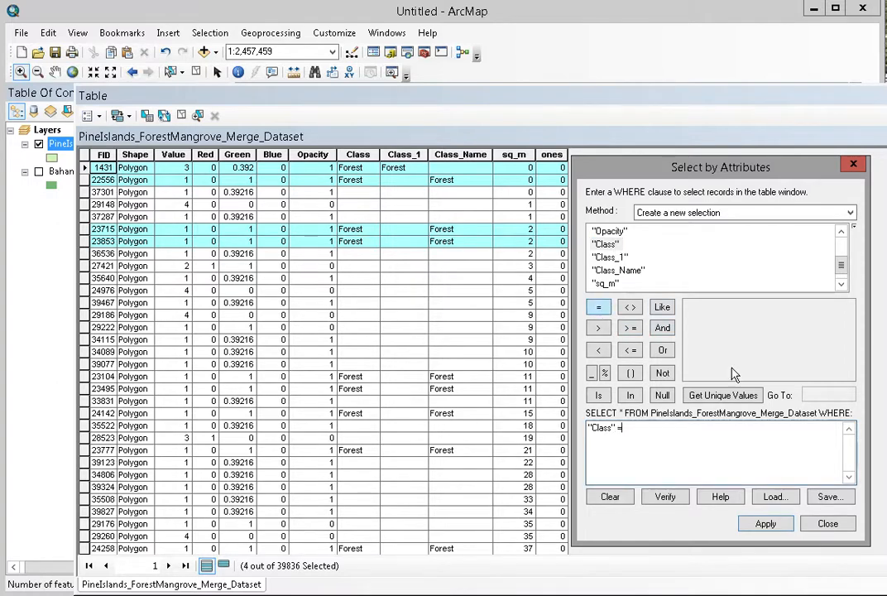
{"action": "left_click", "coordinate": [725, 396]}
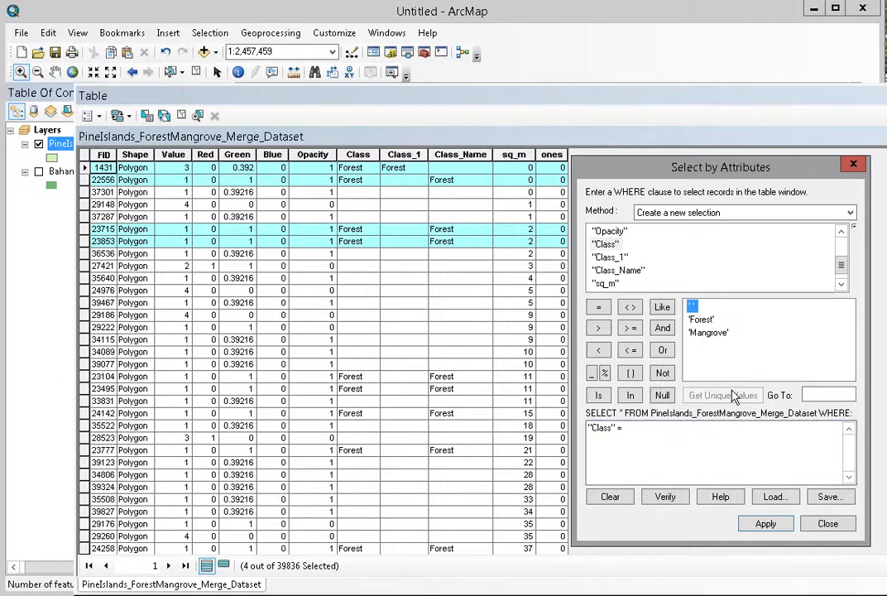
{"action": "left_click", "coordinate": [701, 320]}
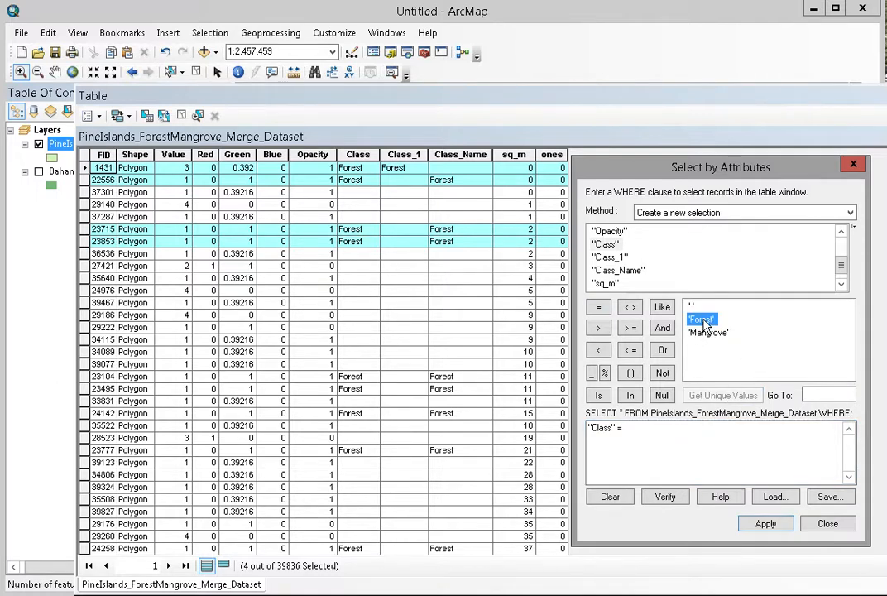
{"action": "double_click", "coordinate": [701, 320]}
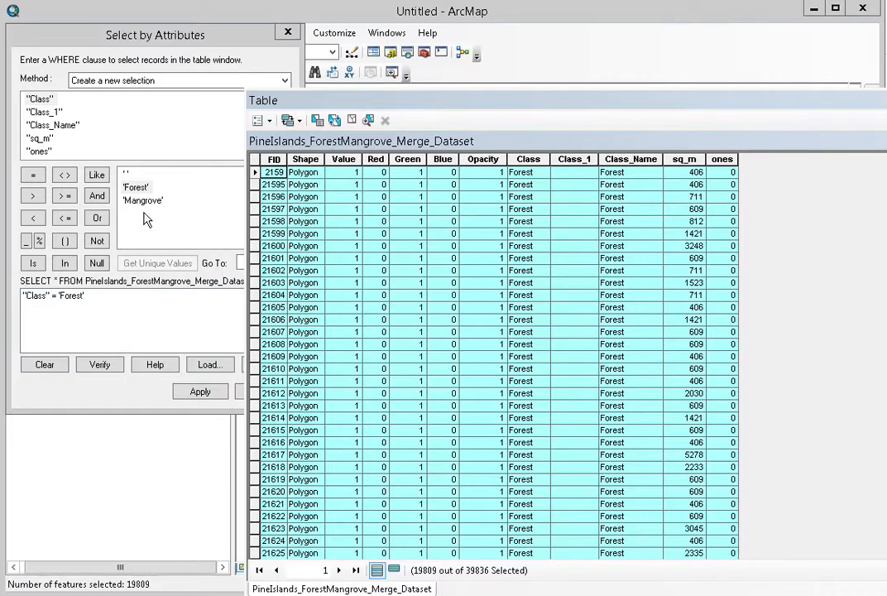
Step: Extend the selection query with OR "Class" = 'Mangrove', apply it and close the query dialog
{"action": "left_click", "coordinate": [97, 219]}
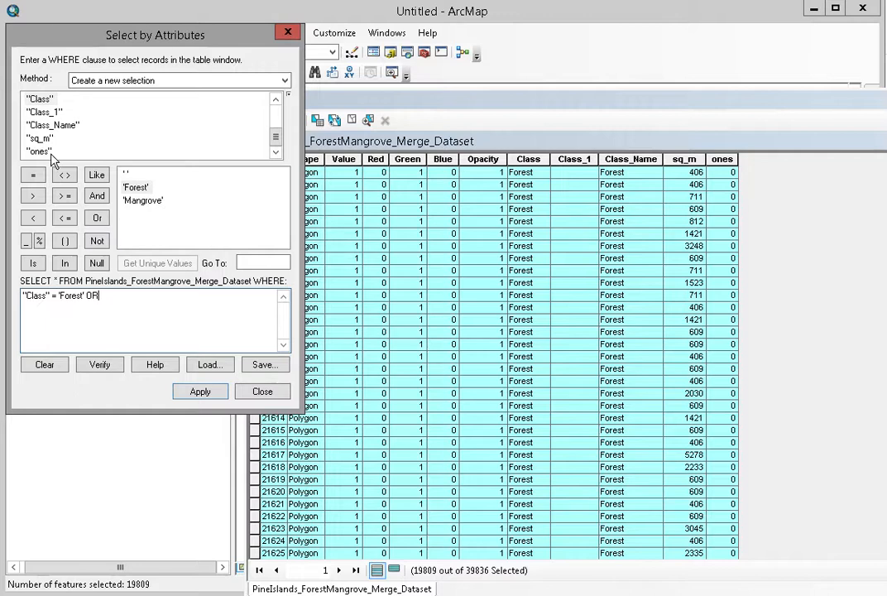
{"action": "double_click", "coordinate": [46, 99]}
{"action": "left_click", "coordinate": [33, 174]}
{"action": "double_click", "coordinate": [142, 201]}
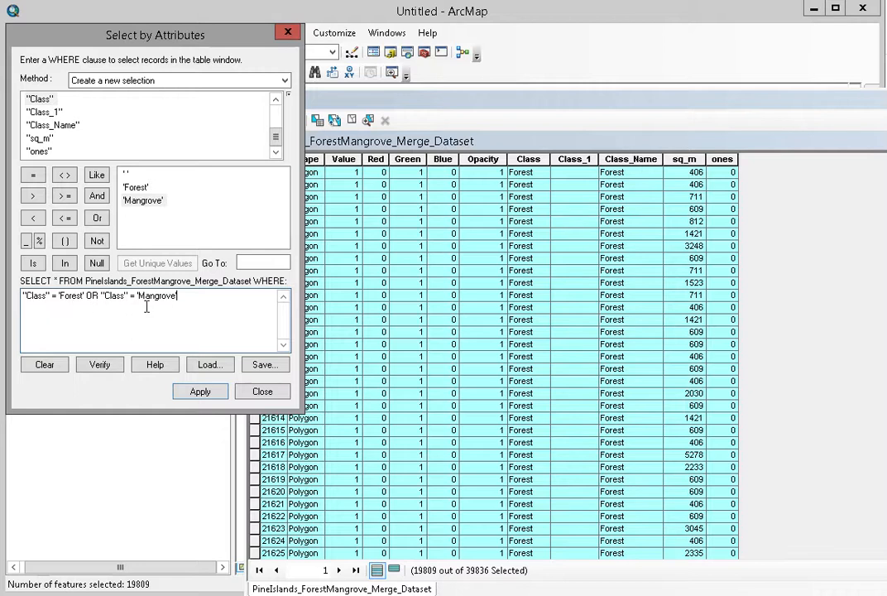
{"action": "left_click", "coordinate": [207, 394]}
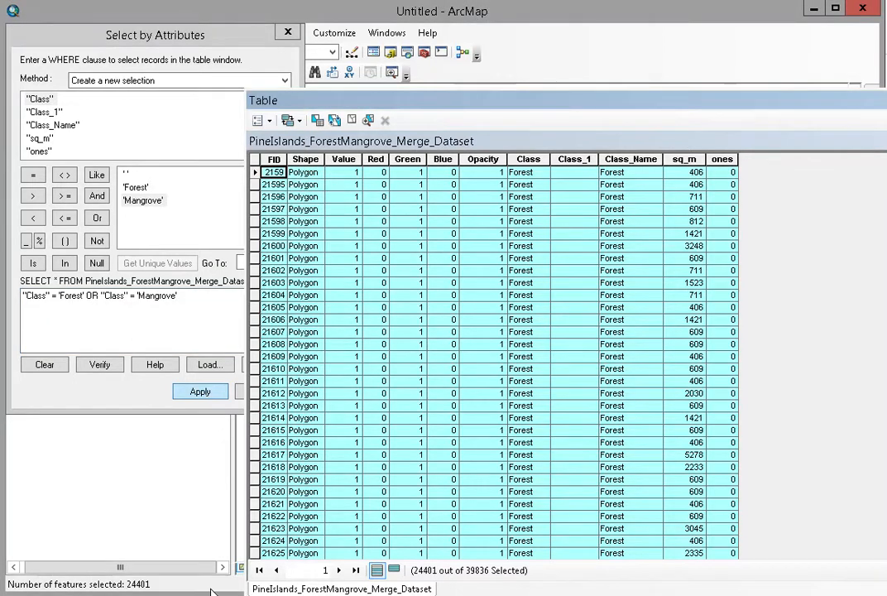
{"action": "left_click", "coordinate": [251, 396]}
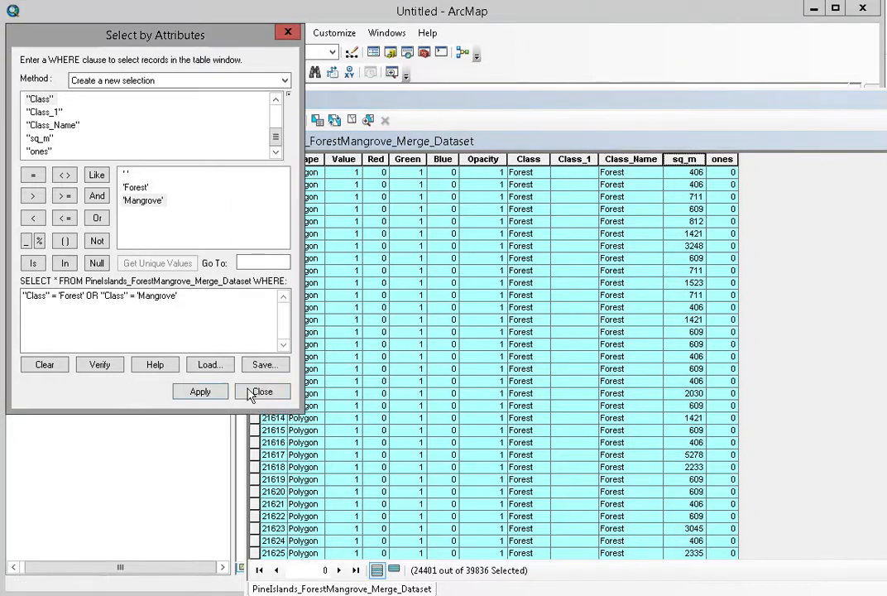
{"action": "left_click", "coordinate": [251, 395]}
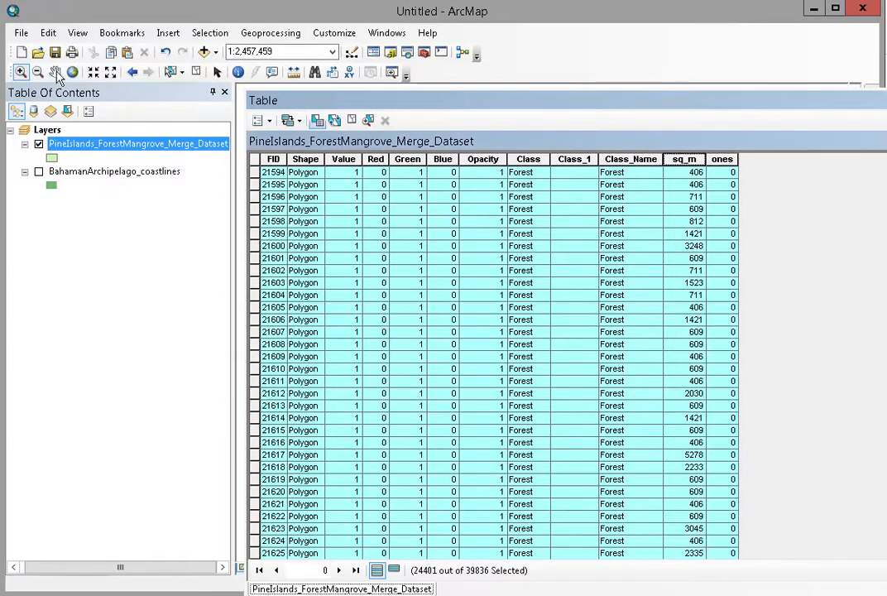
Step: Export the selected features to the SFC folder as shapefile PineIslands_ForestMangrove_Merge_Dataset_forest_mangrove_polygons.shp, using the layer's source coordinate system
{"action": "right_click", "coordinate": [81, 144]}
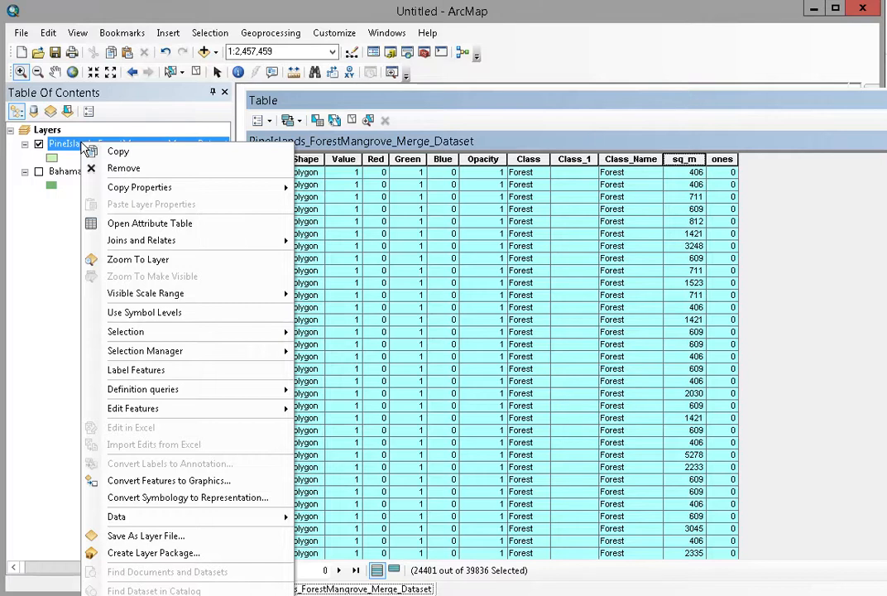
{"action": "mouse_move", "coordinate": [248, 517]}
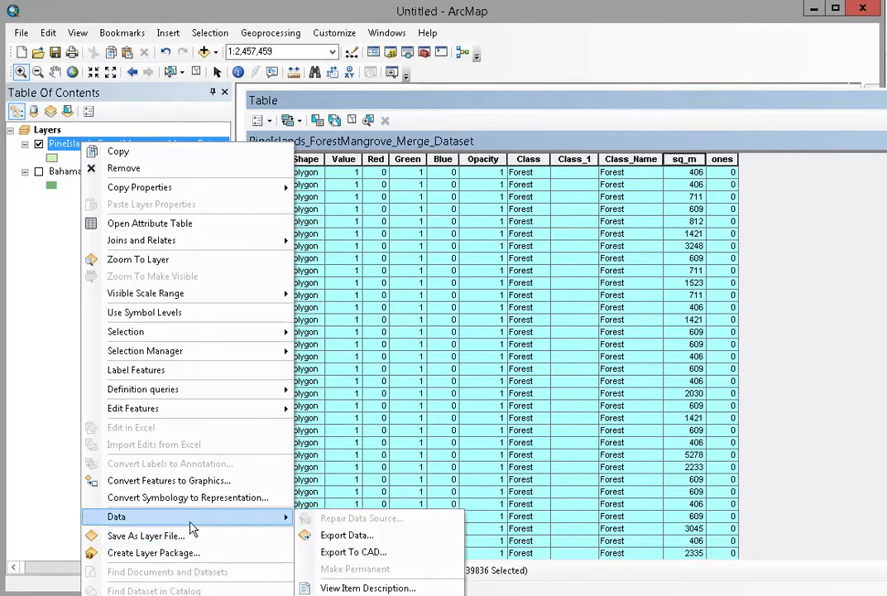
{"action": "left_click", "coordinate": [308, 535]}
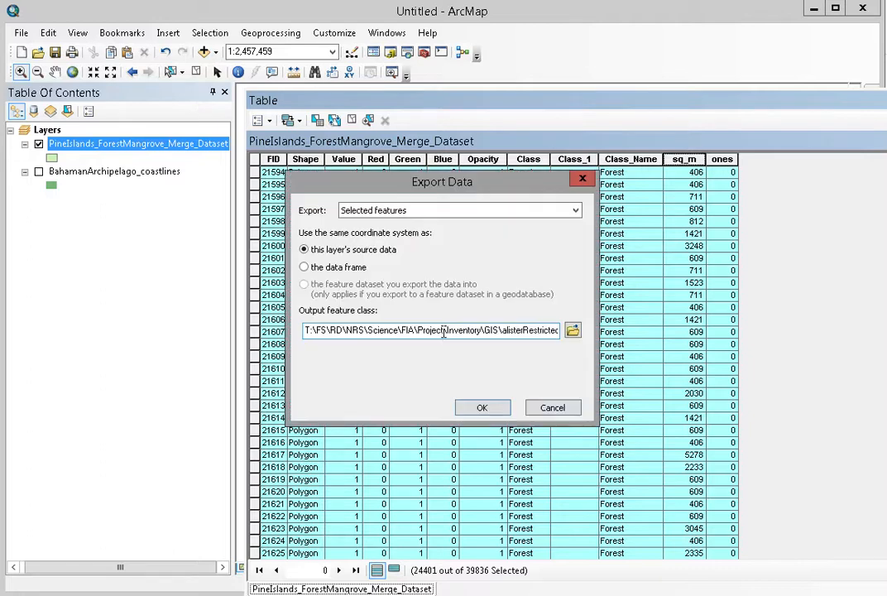
{"action": "left_click", "coordinate": [573, 330]}
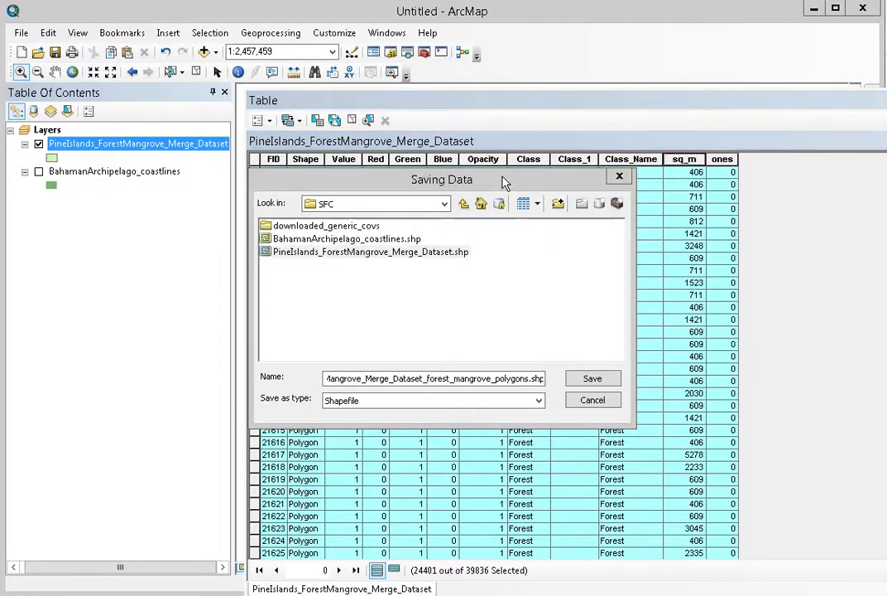
{"action": "left_click", "coordinate": [505, 182]}
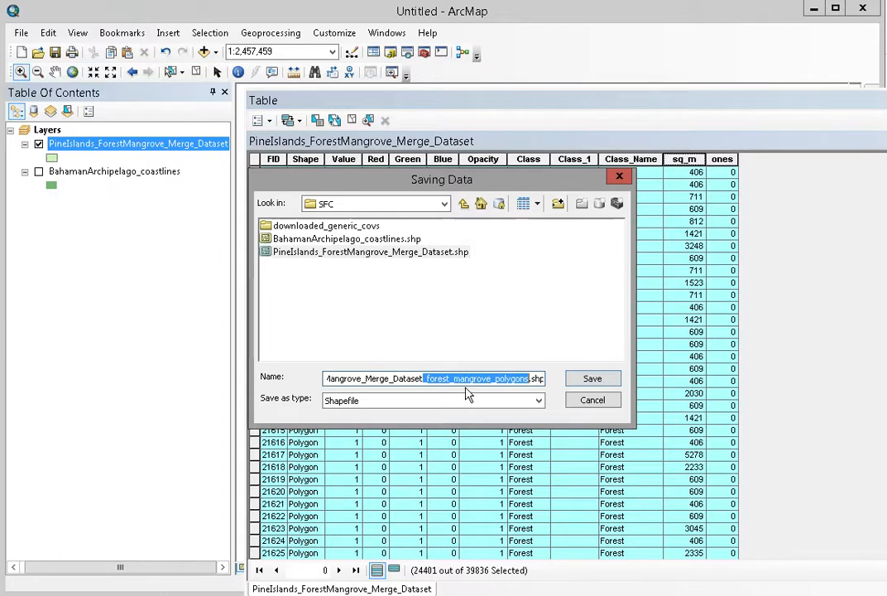
{"action": "left_click", "coordinate": [594, 381]}
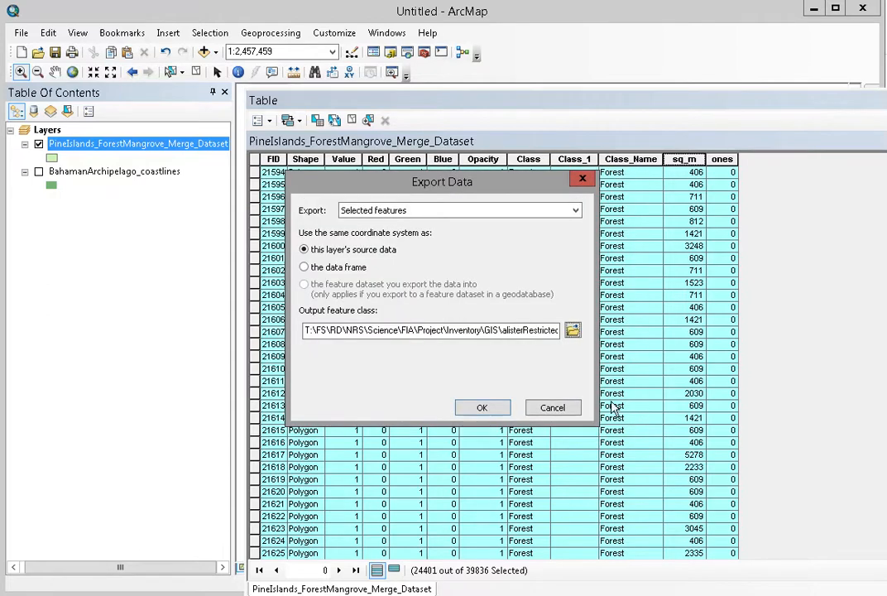
{"action": "left_click", "coordinate": [481, 408]}
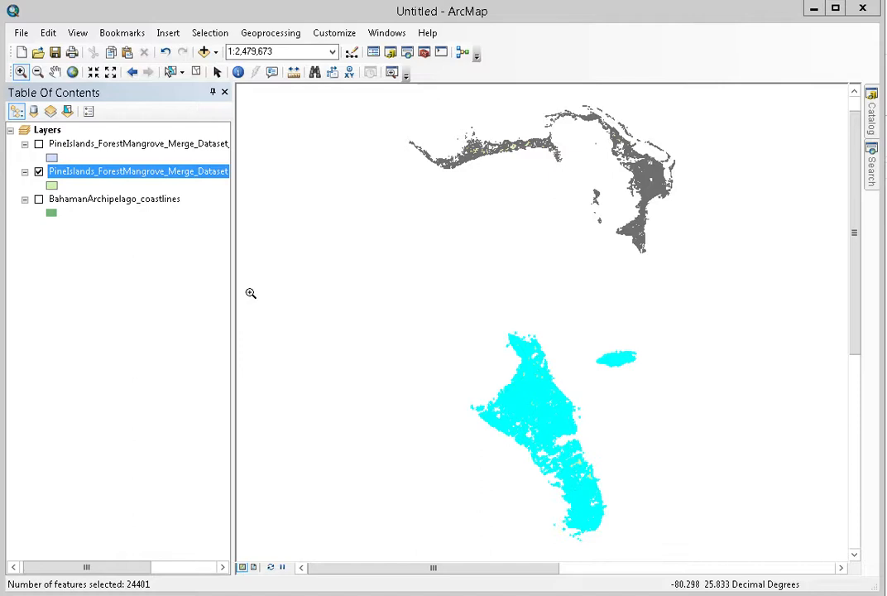
Step: Show only the exported forest_mangrove_polygons layer on the map and open its attribute table
{"action": "left_click", "coordinate": [39, 172]}
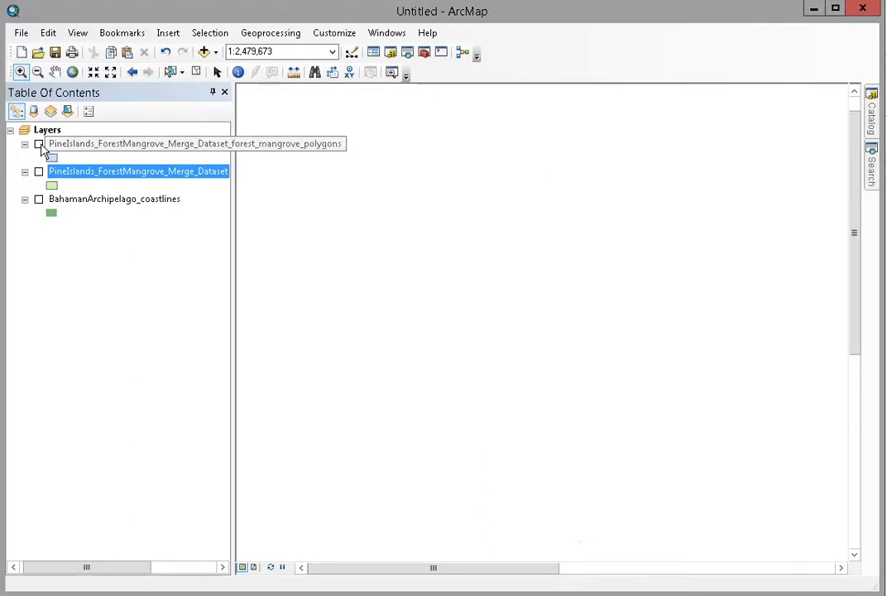
{"action": "left_click", "coordinate": [39, 144]}
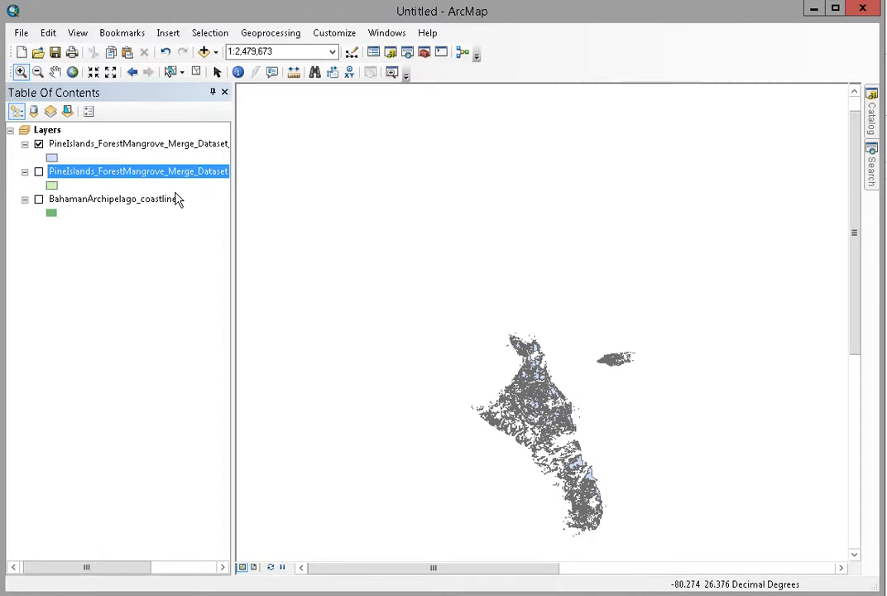
{"action": "right_click", "coordinate": [136, 145]}
{"action": "left_click", "coordinate": [222, 225]}
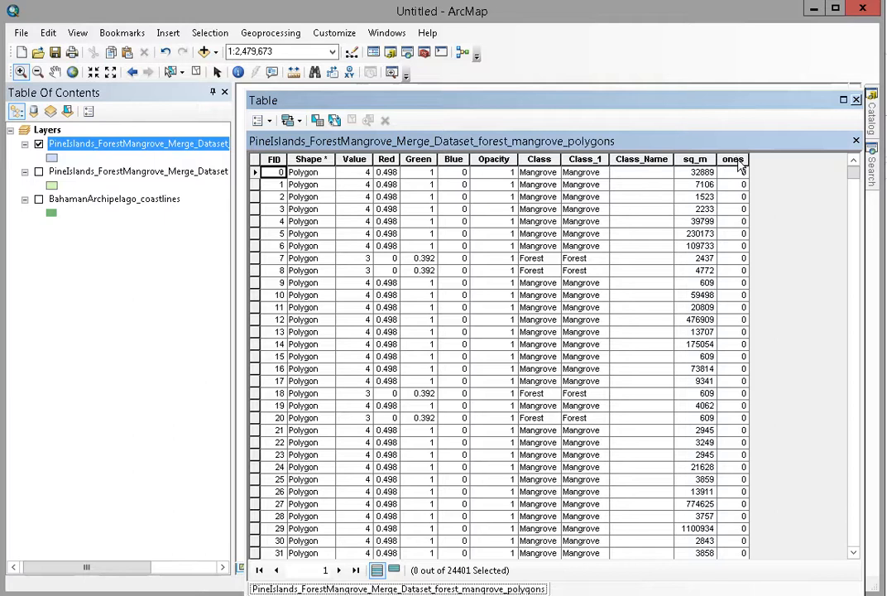
{"action": "left_click", "coordinate": [734, 159]}
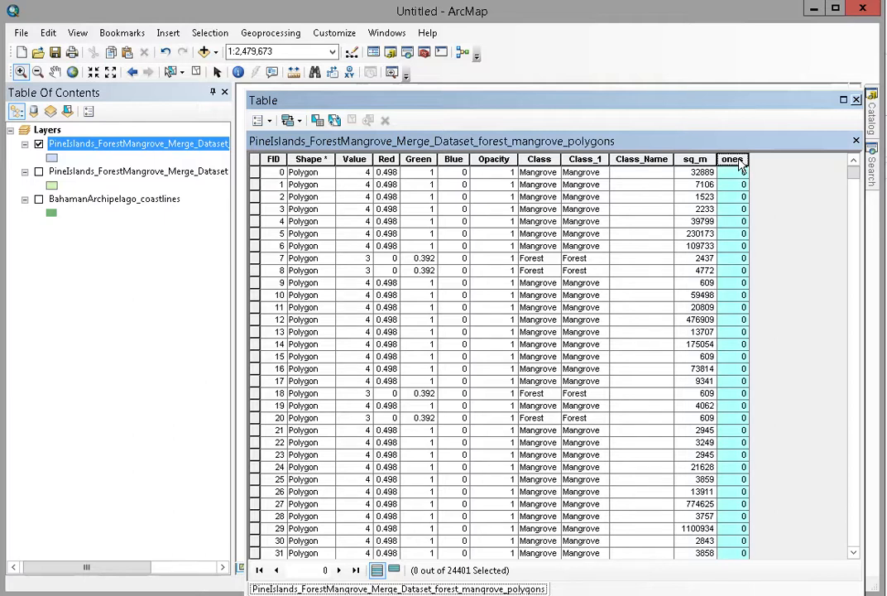
{"action": "left_click", "coordinate": [268, 122]}
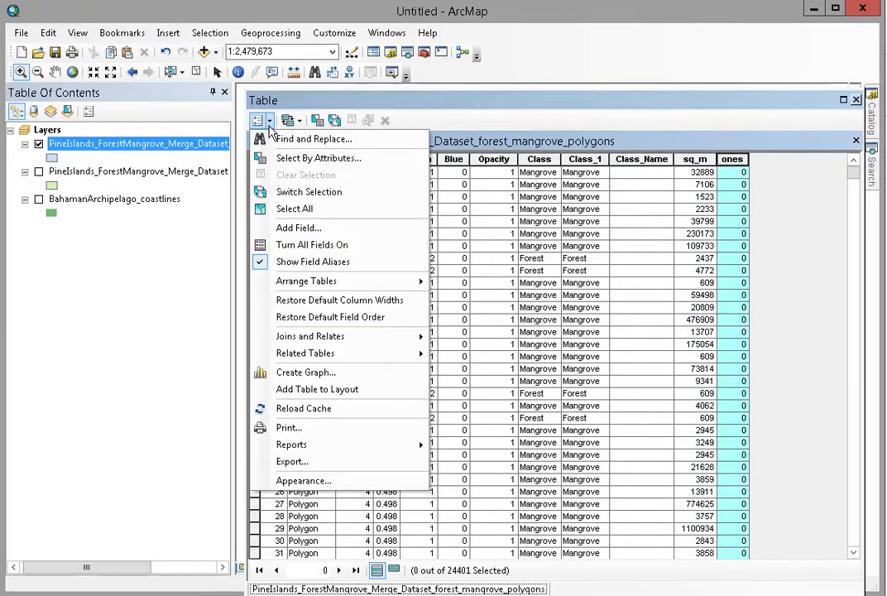
{"action": "left_click", "coordinate": [298, 227]}
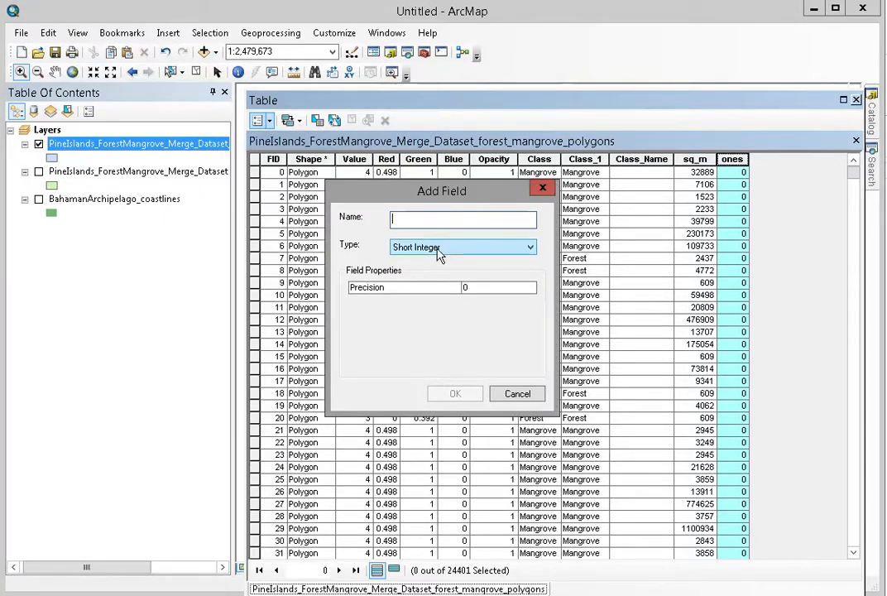
{"action": "left_click", "coordinate": [518, 394]}
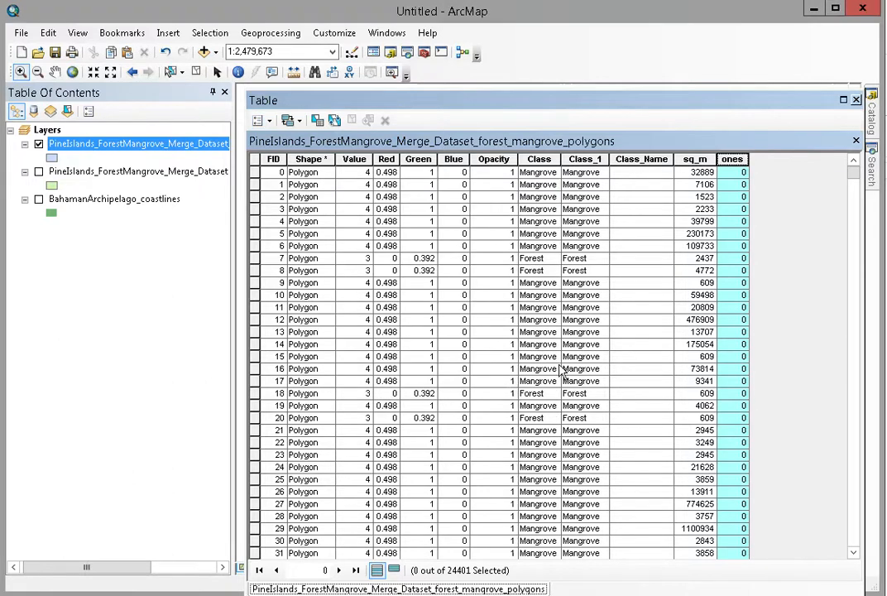
Step: Use the Field Calculator to set the ones field to 1 for all records in the forest_mangrove_polygons table
{"action": "right_click", "coordinate": [732, 160]}
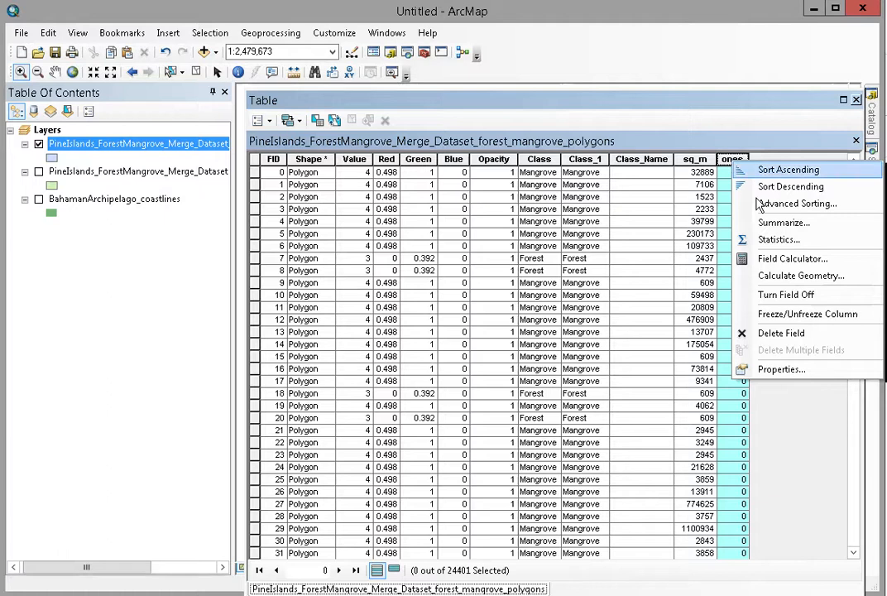
{"action": "left_click", "coordinate": [786, 259]}
{"action": "left_click", "coordinate": [352, 336]}
{"action": "type", "text": "1"}
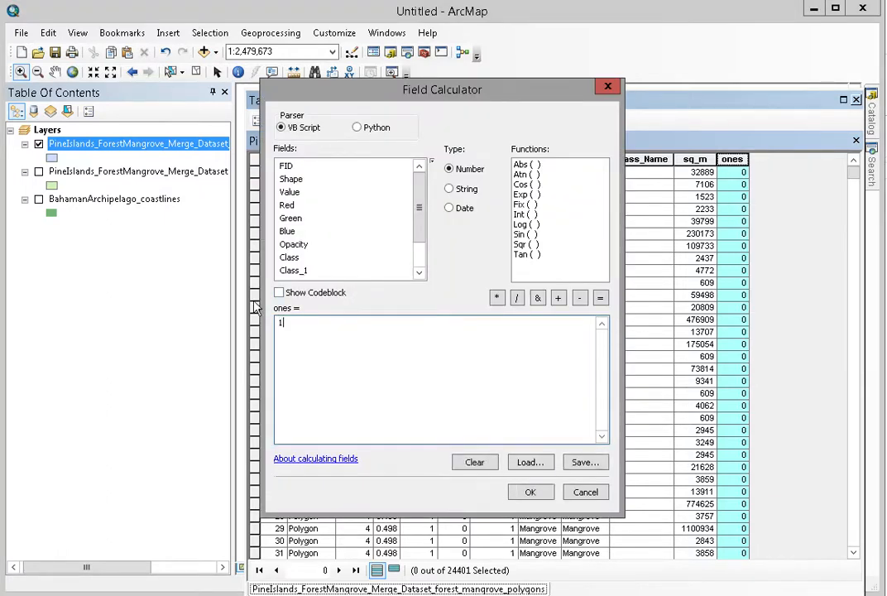
{"action": "left_click", "coordinate": [530, 492]}
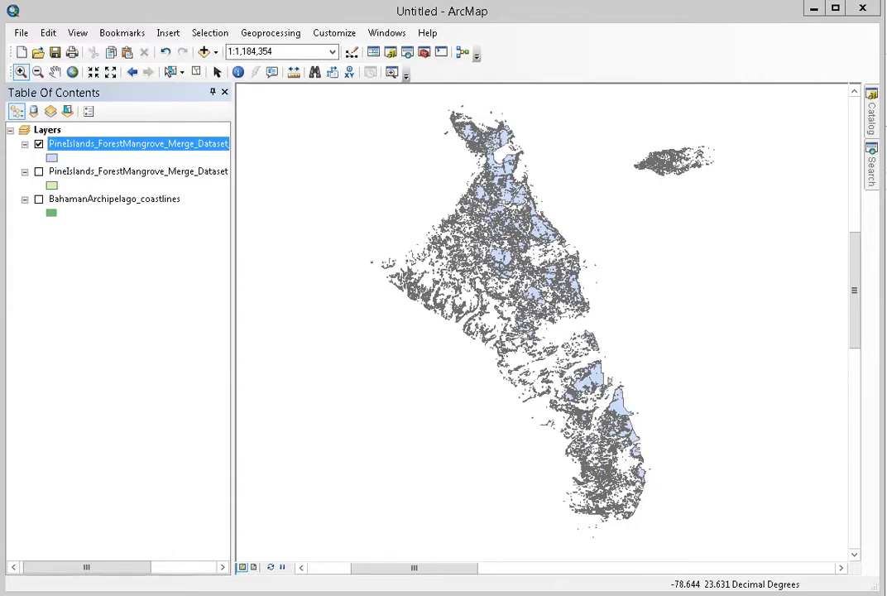
Step: Review the forest_mangrove_polygons layer's source coordinate system, and check the Bahamas on the UTM grid zones world map in the browser
{"action": "right_click", "coordinate": [150, 146]}
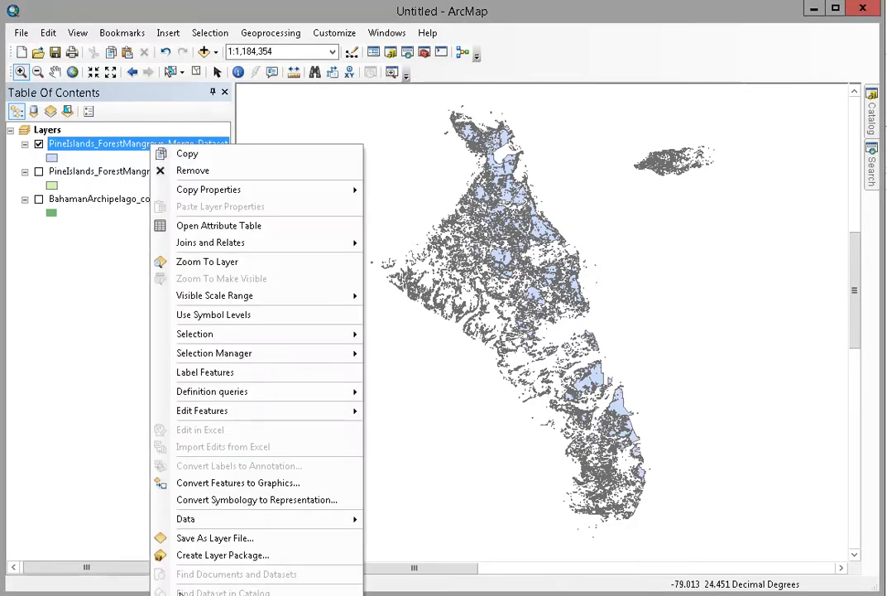
{"action": "left_click", "coordinate": [183, 594]}
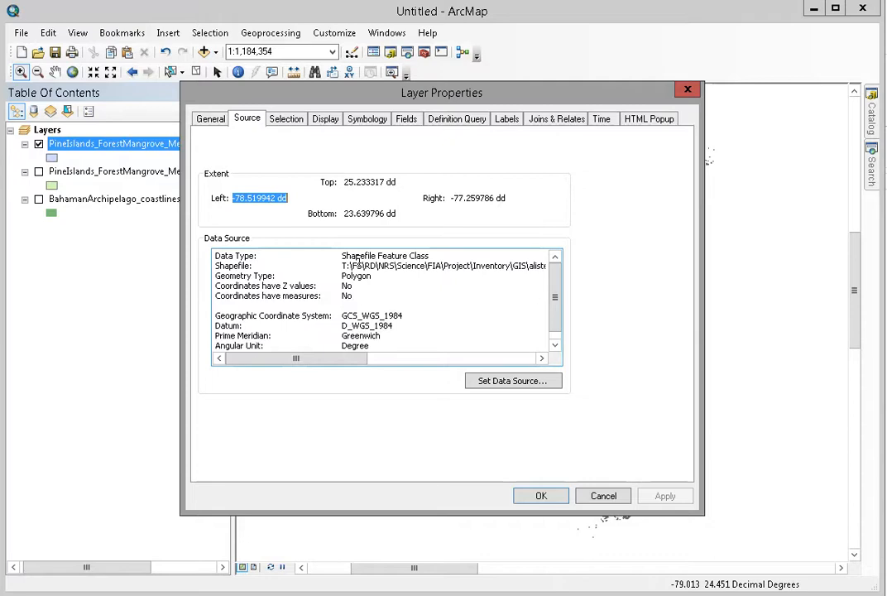
{"action": "left_click_drag", "start_coordinate": [343, 316], "coordinate": [409, 344]}
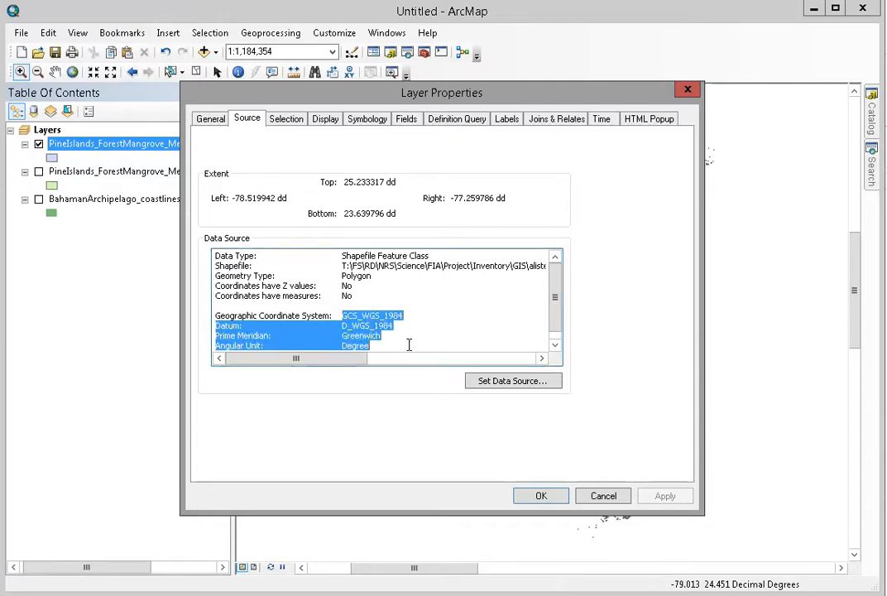
{"action": "left_click", "coordinate": [615, 498]}
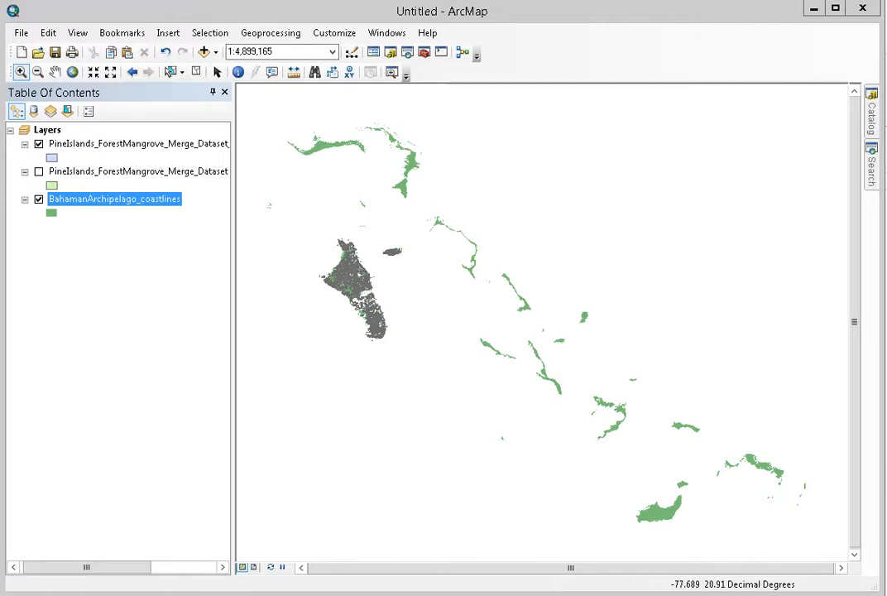
{"action": "key", "text": "alt+Tab"}
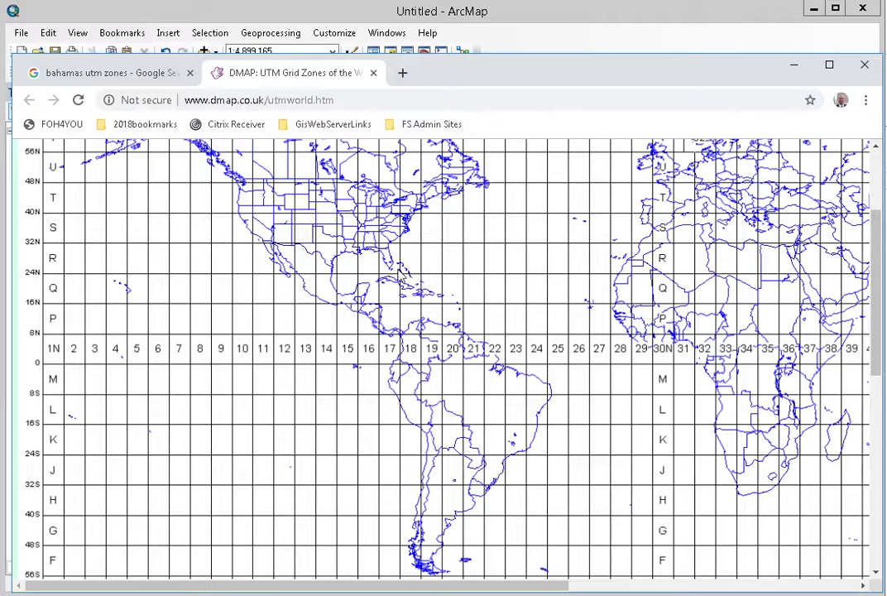
{"action": "left_click", "coordinate": [368, 594]}
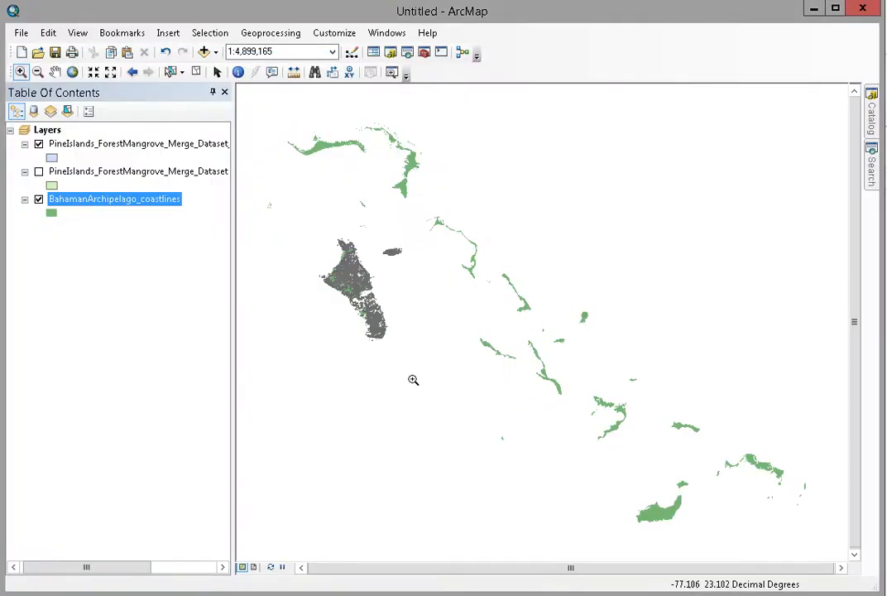
Step: Open the Project tool from the Projections and Transformations toolset and set PineIslands_ForestMangrove_Merge_Dataset_forest_mangrove_polygons as the input dataset
{"action": "left_click", "coordinate": [423, 53]}
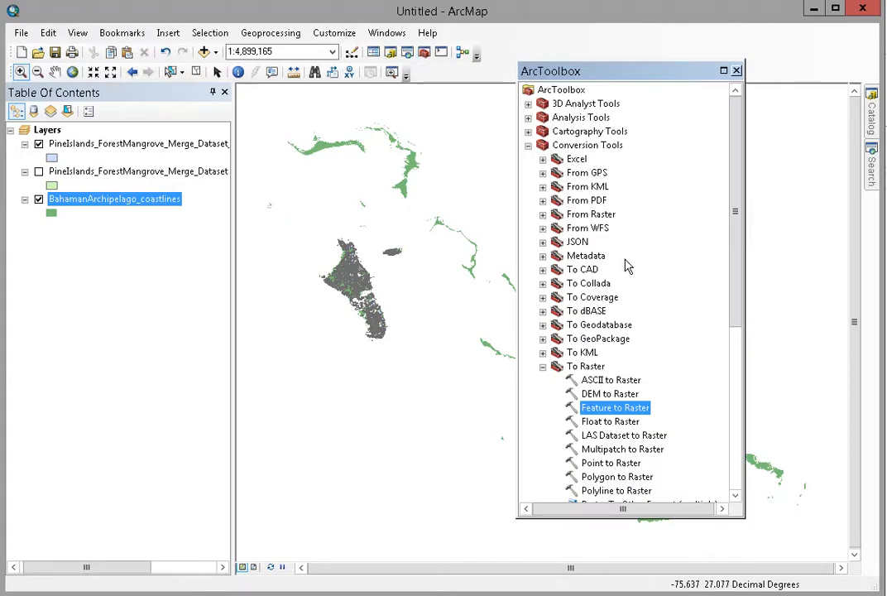
{"action": "left_click", "coordinate": [529, 145]}
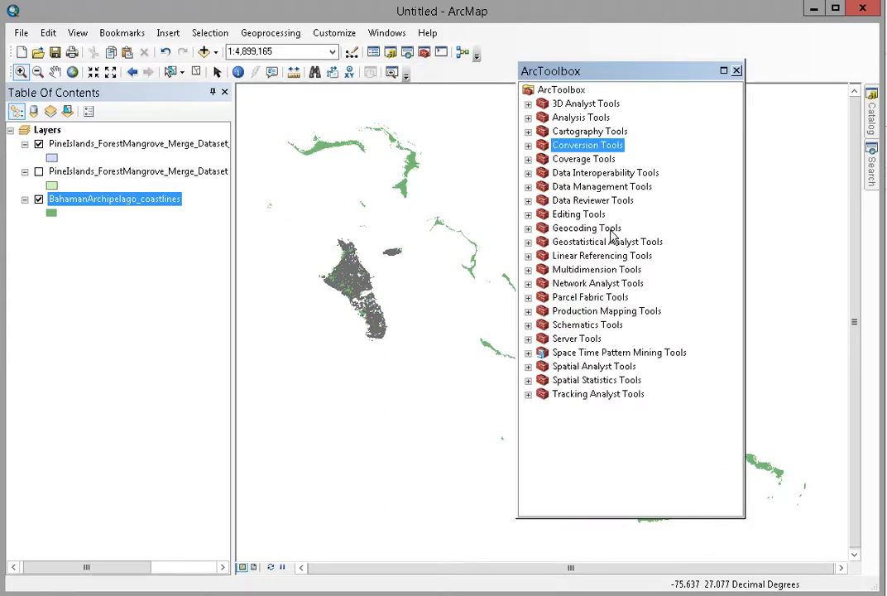
{"action": "left_click", "coordinate": [528, 187]}
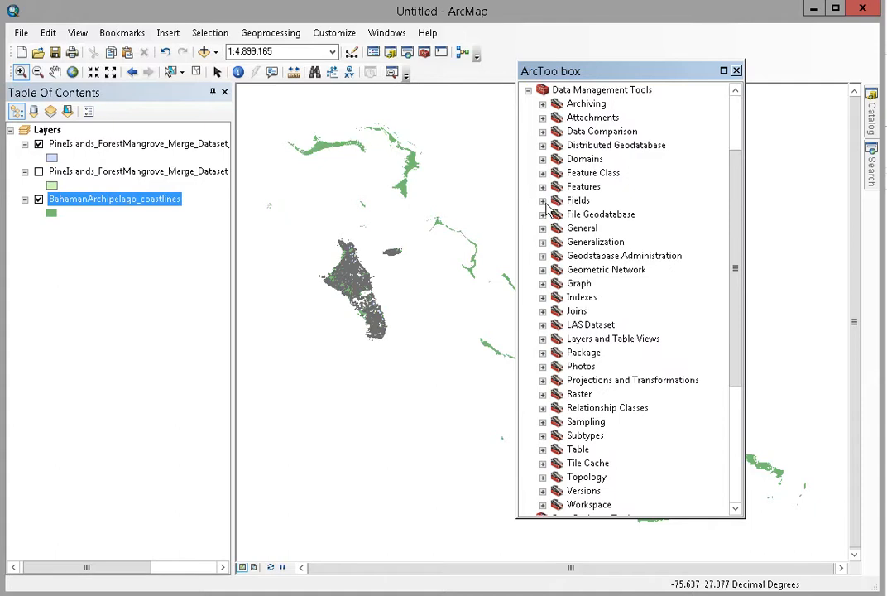
{"action": "scroll", "coordinate": [631, 362], "scroll_direction": "down", "scroll_amount": 2}
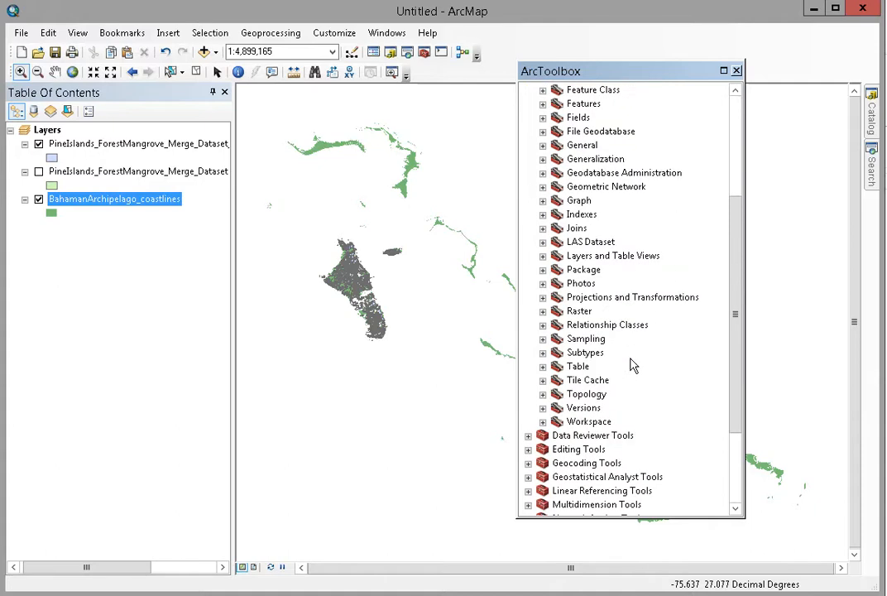
{"action": "left_click", "coordinate": [542, 297]}
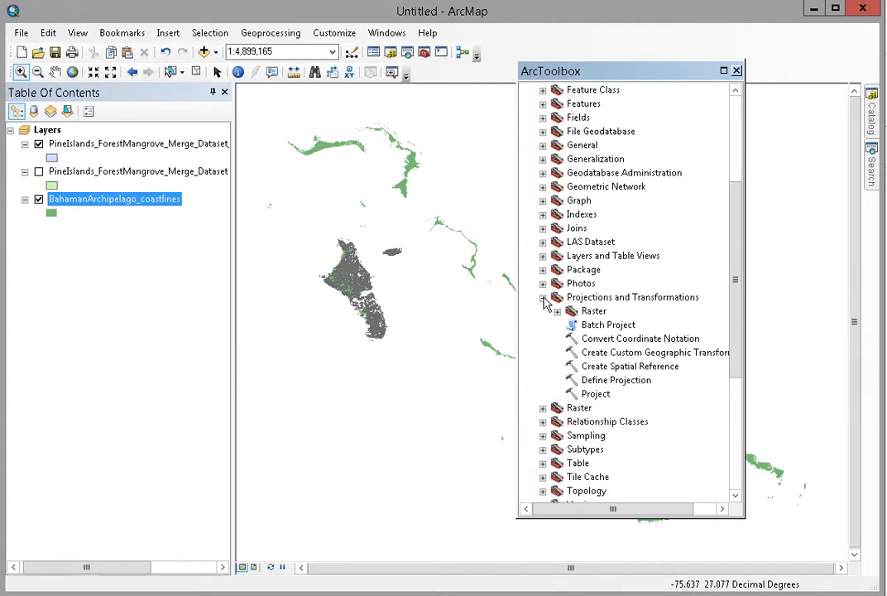
{"action": "double_click", "coordinate": [611, 394]}
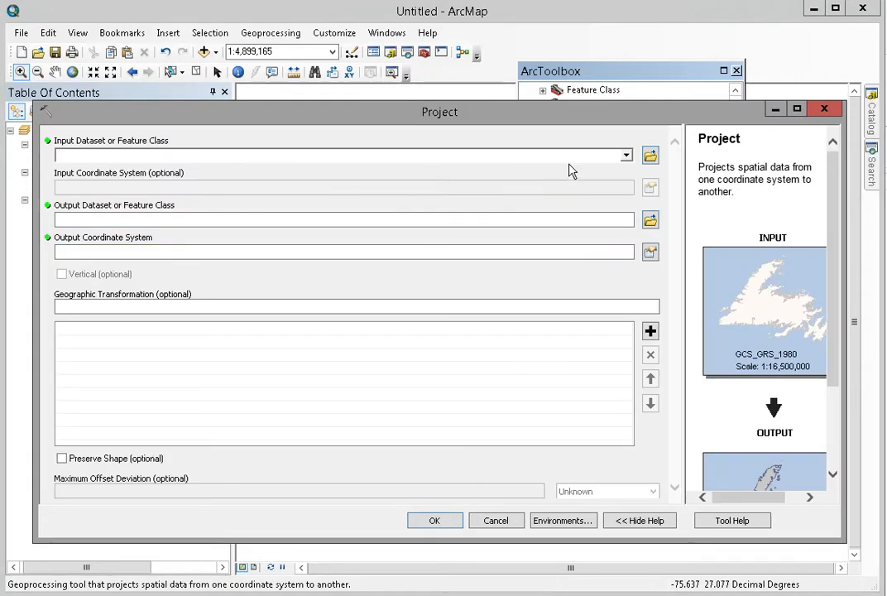
{"action": "left_click", "coordinate": [626, 156]}
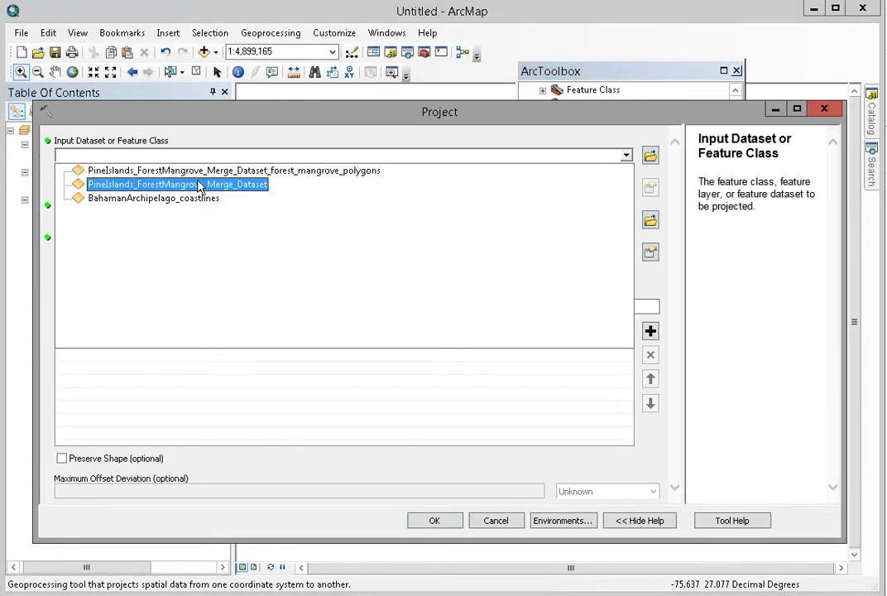
{"action": "left_click", "coordinate": [312, 171]}
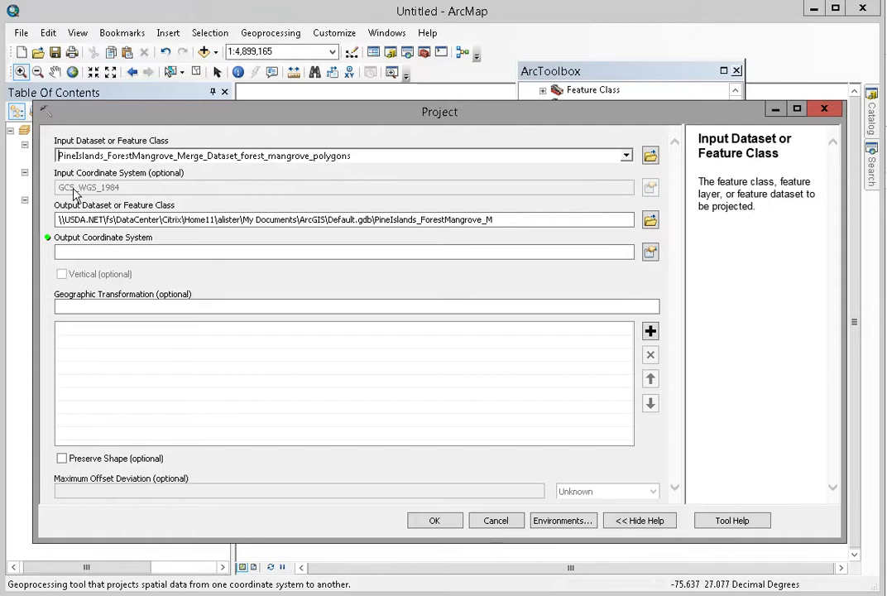
Step: Set the Project output to PineIslands_ForestMangrove_Merge_Dataset_forest_mangrove_polygons_UTM18.shp in the SFC folder
{"action": "left_click", "coordinate": [650, 220]}
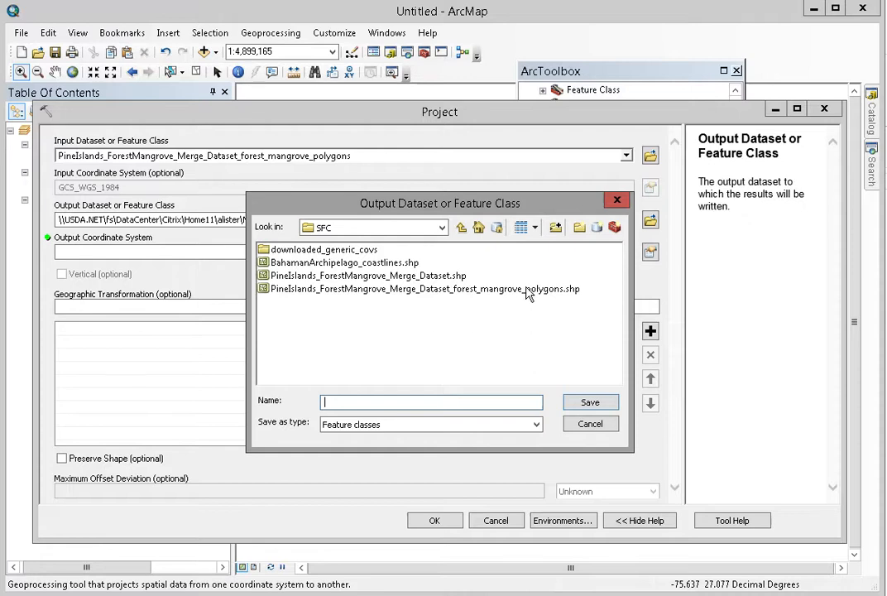
{"action": "left_click", "coordinate": [528, 289]}
{"action": "left_click_drag", "start_coordinate": [521, 401], "coordinate": [602, 402]}
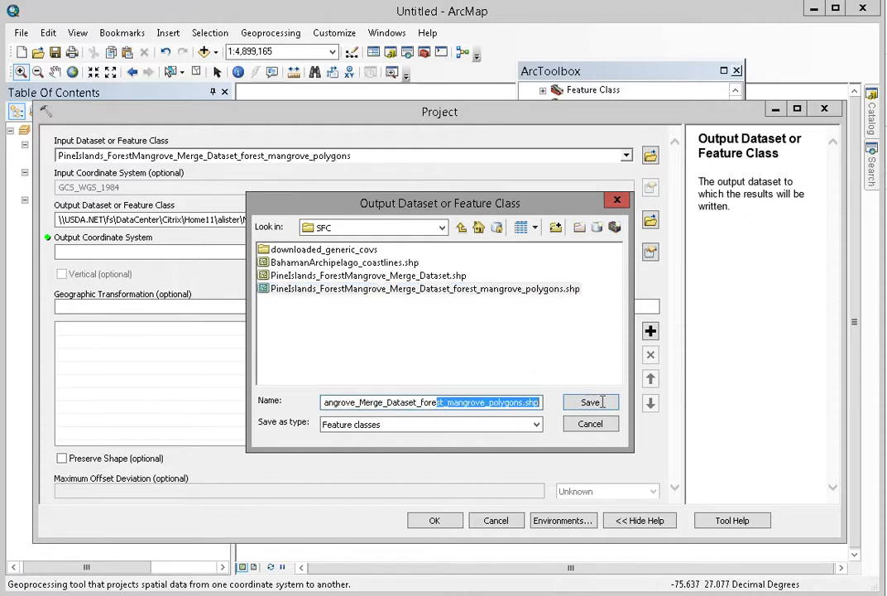
{"action": "left_click_drag", "start_coordinate": [524, 403], "coordinate": [520, 403]}
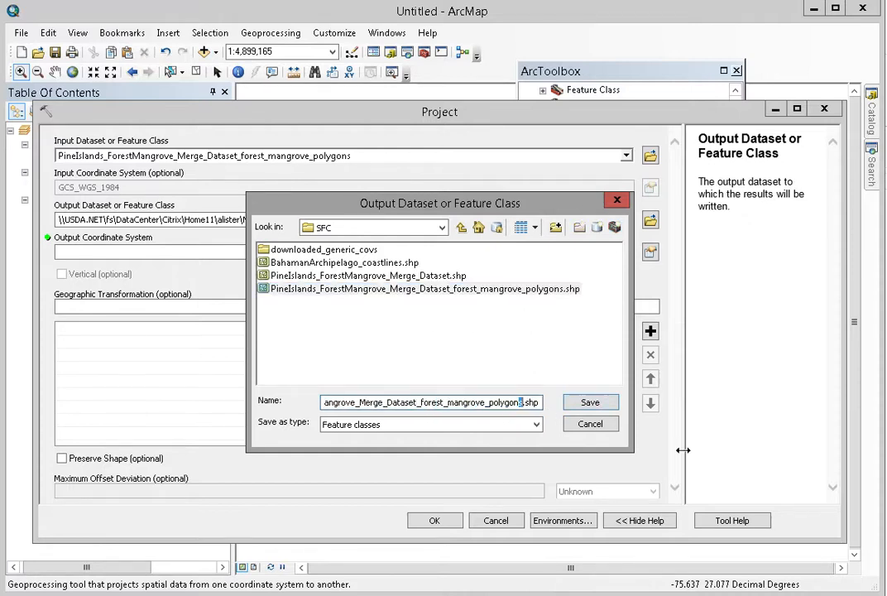
{"action": "type", "text": "s_UTM18"}
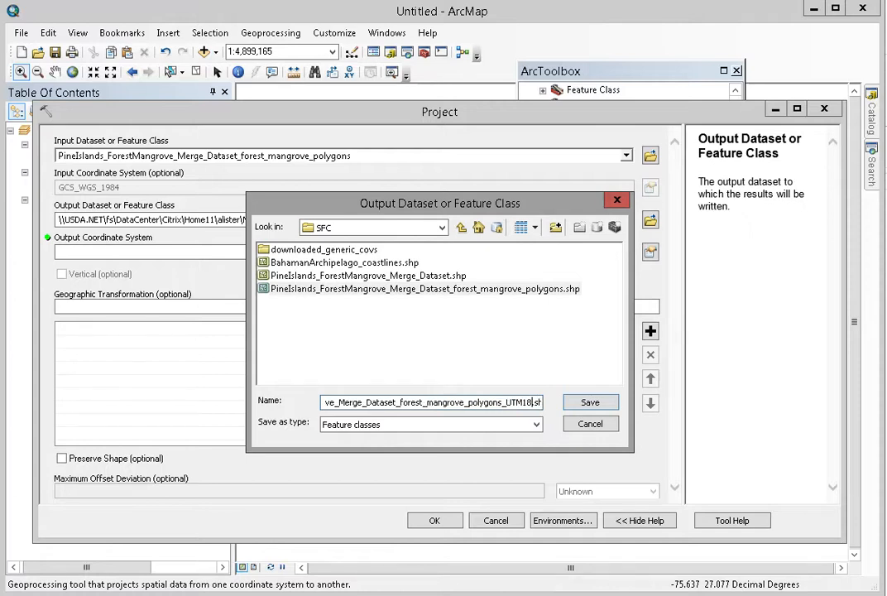
{"action": "left_click", "coordinate": [610, 407]}
Step: Open the output coordinate system selection and expand the UTM group within Projected Coordinate Systems
{"action": "left_click", "coordinate": [651, 252]}
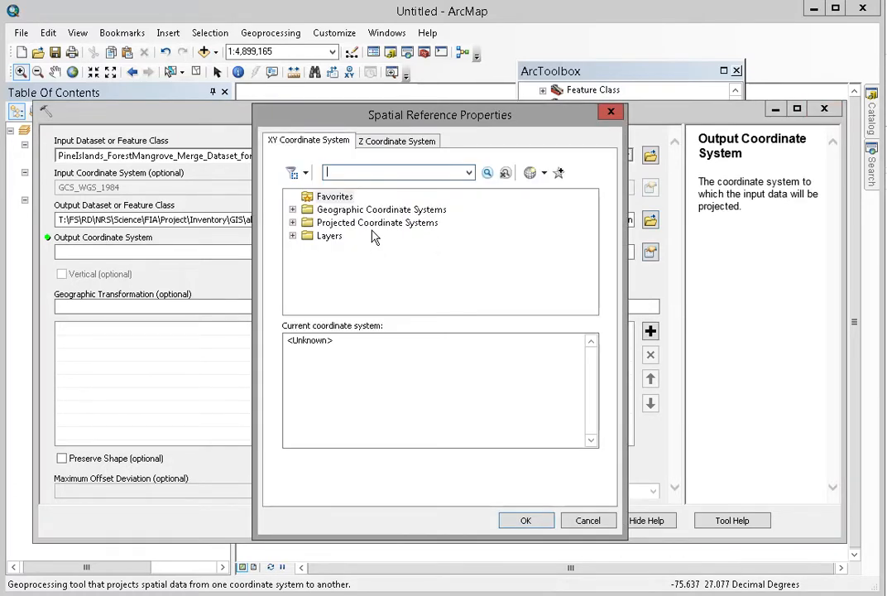
{"action": "left_click", "coordinate": [292, 222]}
{"action": "scroll", "coordinate": [396, 258], "scroll_direction": "down", "scroll_amount": 1}
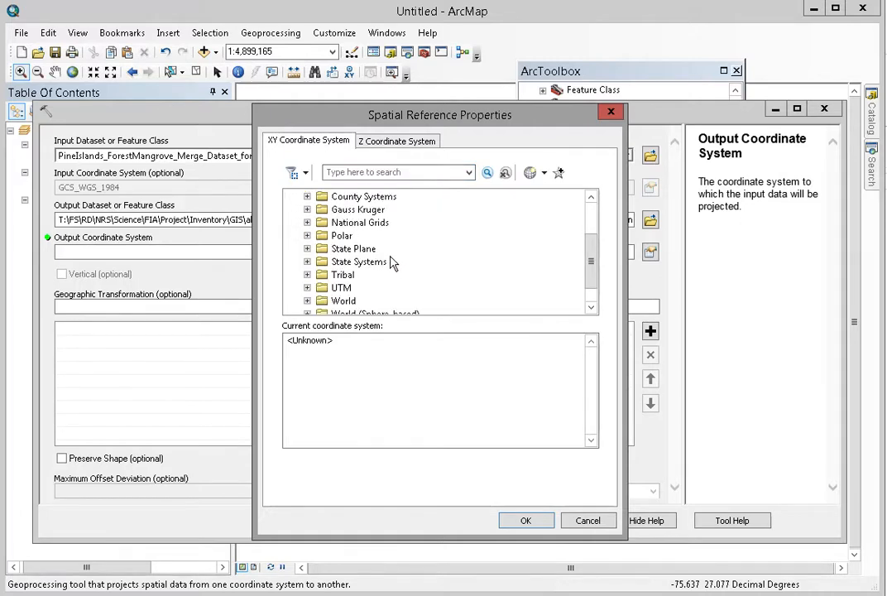
{"action": "left_click", "coordinate": [307, 287]}
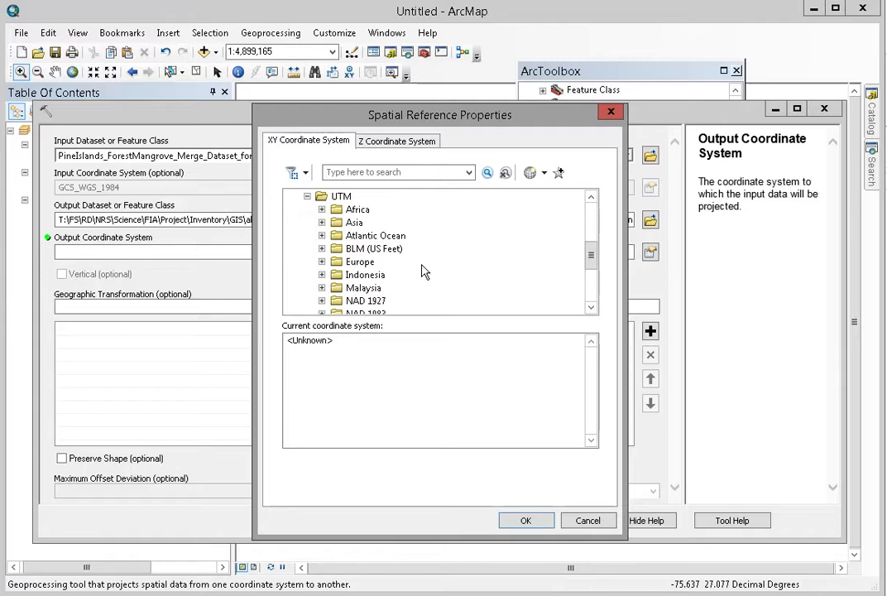
{"action": "scroll", "coordinate": [422, 270], "scroll_direction": "down", "scroll_amount": 2}
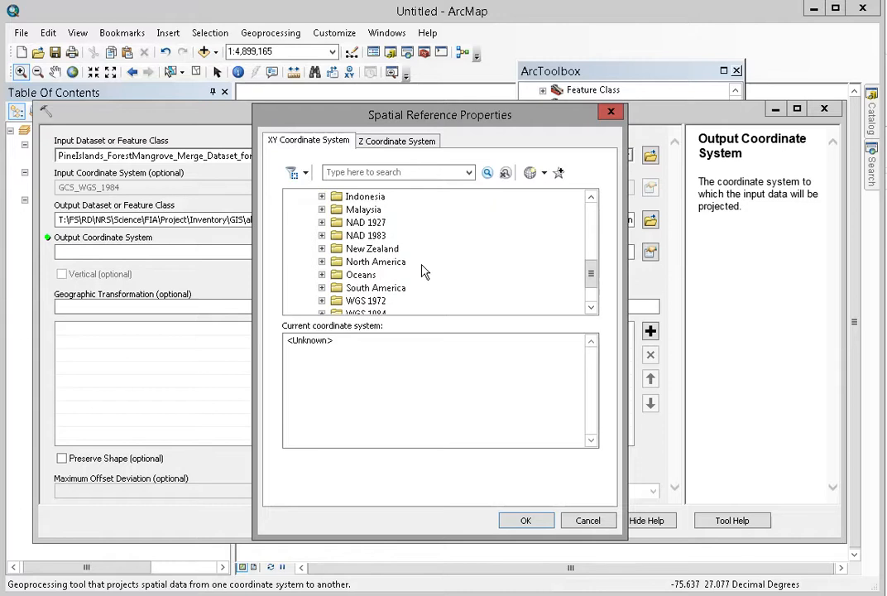
Step: Look through the North America UTM coordinate systems, including the NAD 1983 zones
{"action": "left_click", "coordinate": [321, 263]}
{"action": "scroll", "coordinate": [395, 259], "scroll_direction": "down", "scroll_amount": 3}
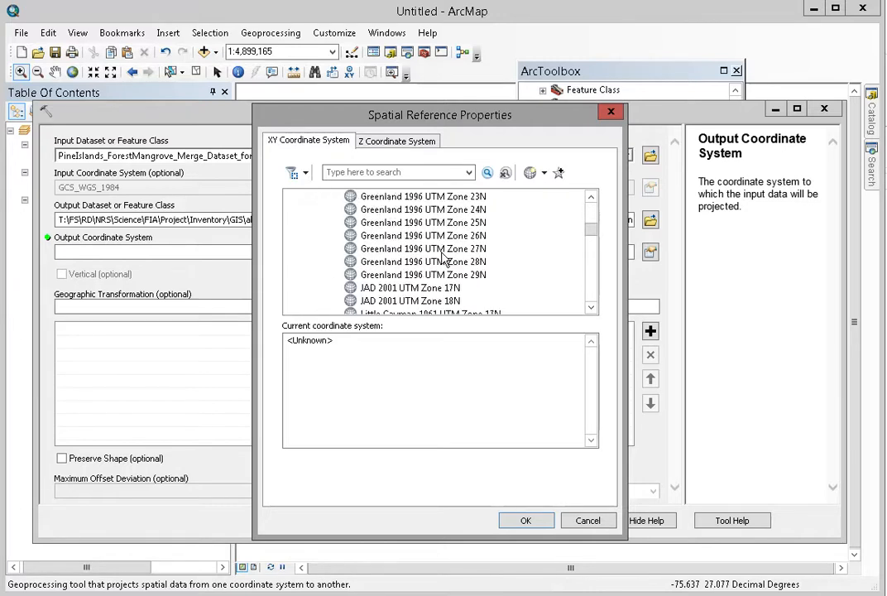
{"action": "scroll", "coordinate": [442, 259], "scroll_direction": "down", "scroll_amount": 3}
{"action": "scroll", "coordinate": [449, 255], "scroll_direction": "down", "scroll_amount": 8}
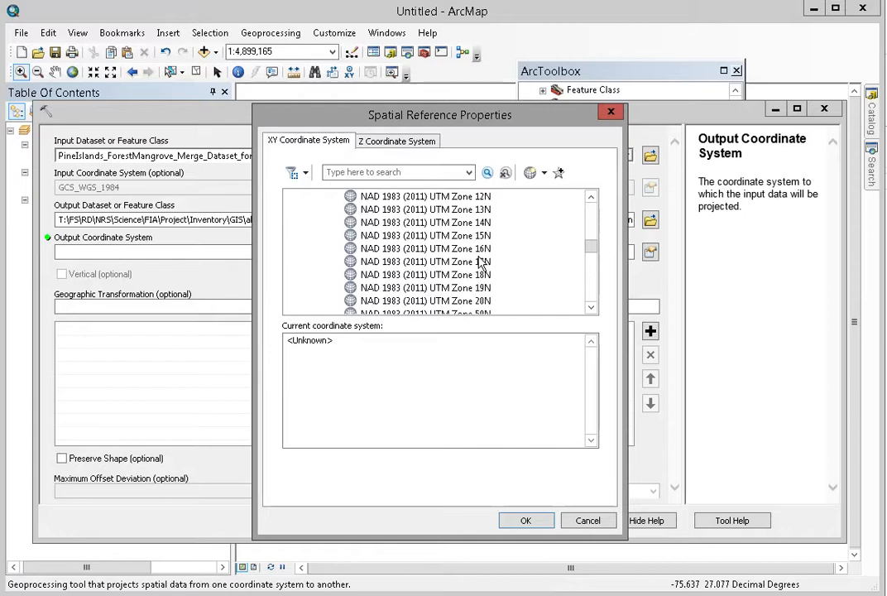
{"action": "scroll", "coordinate": [474, 260], "scroll_direction": "down", "scroll_amount": 8}
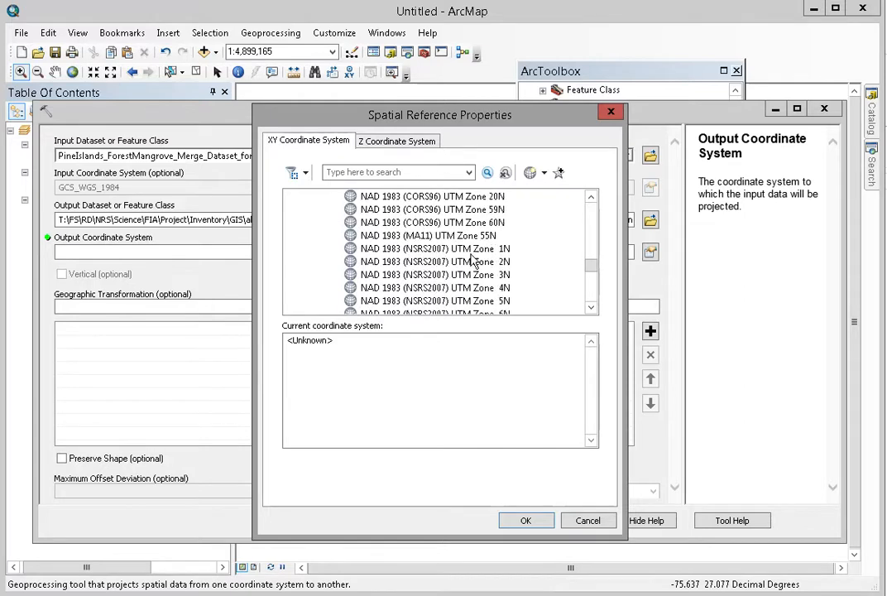
{"action": "left_click_drag", "start_coordinate": [599, 282], "coordinate": [602, 236]}
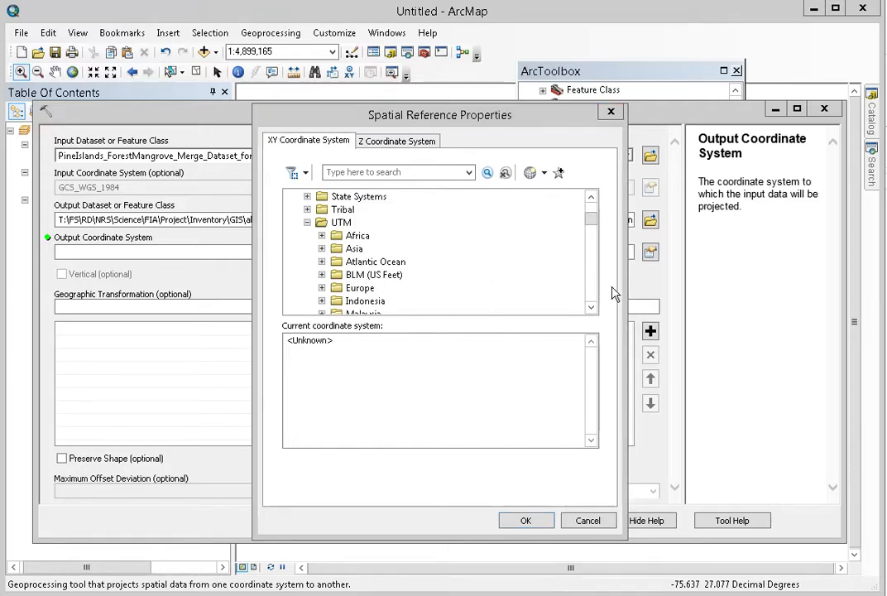
Step: Set the output coordinate system to WGS 1984 UTM Zone 18N and run the Project tool
{"action": "left_click_drag", "start_coordinate": [591, 310], "coordinate": [591, 309]}
{"action": "left_click", "coordinate": [591, 196]}
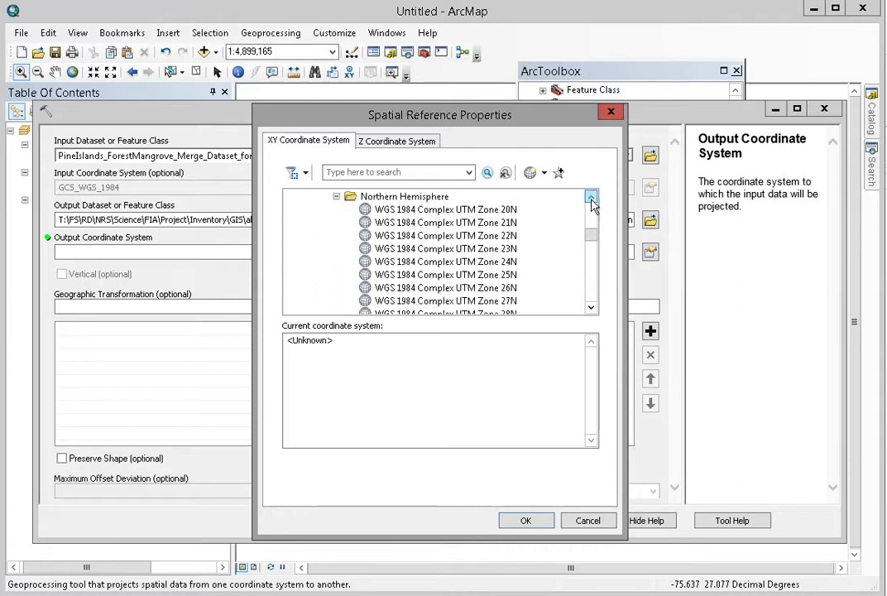
{"action": "left_click", "coordinate": [591, 196]}
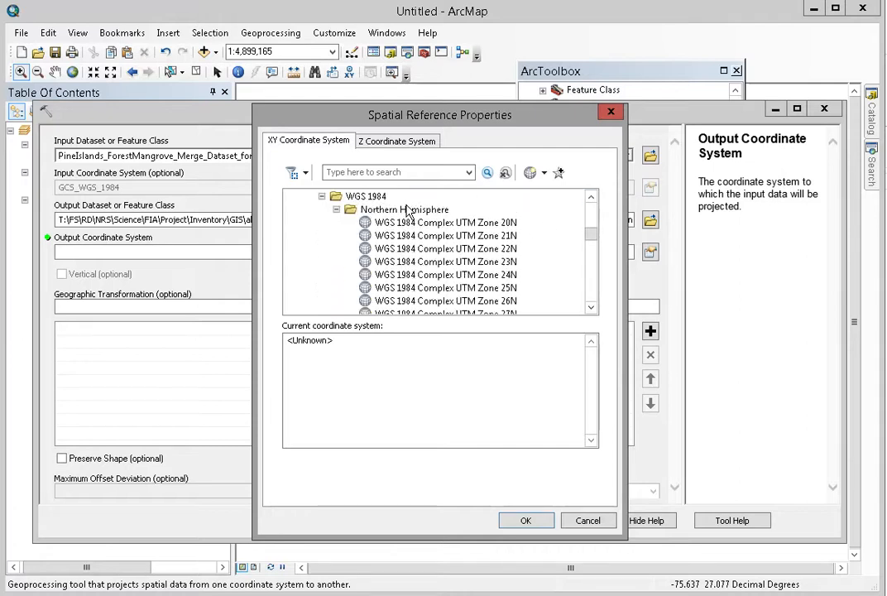
{"action": "left_click", "coordinate": [592, 284]}
{"action": "left_click", "coordinate": [592, 283]}
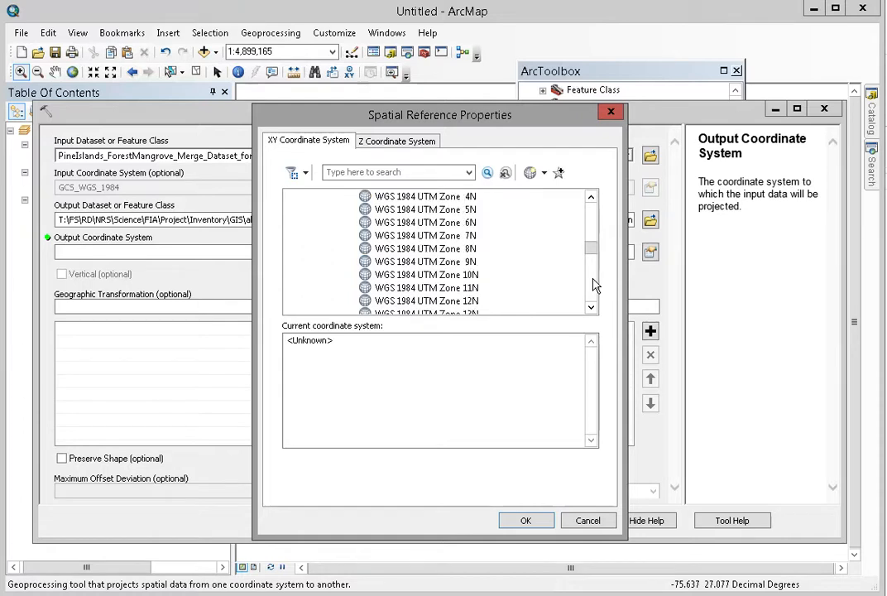
{"action": "left_click", "coordinate": [593, 283]}
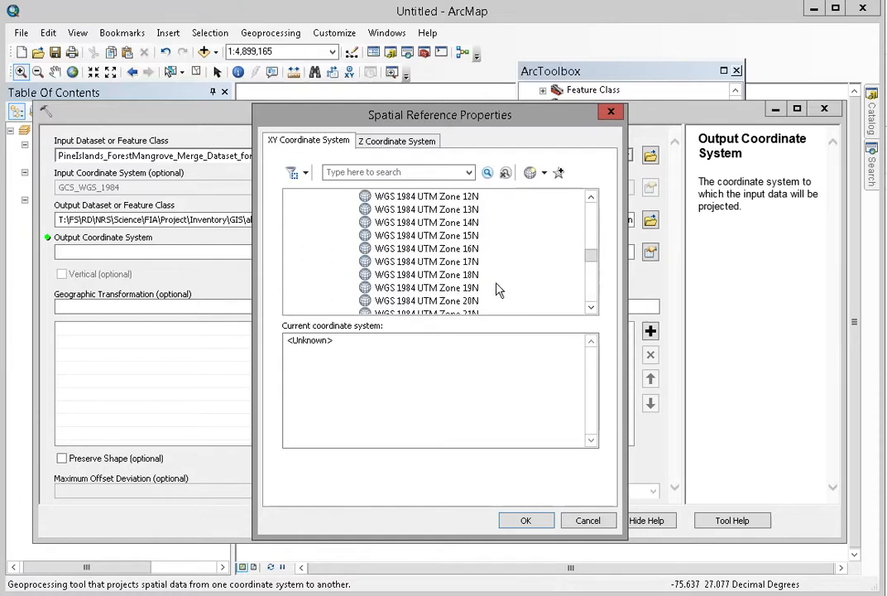
{"action": "left_click", "coordinate": [452, 277]}
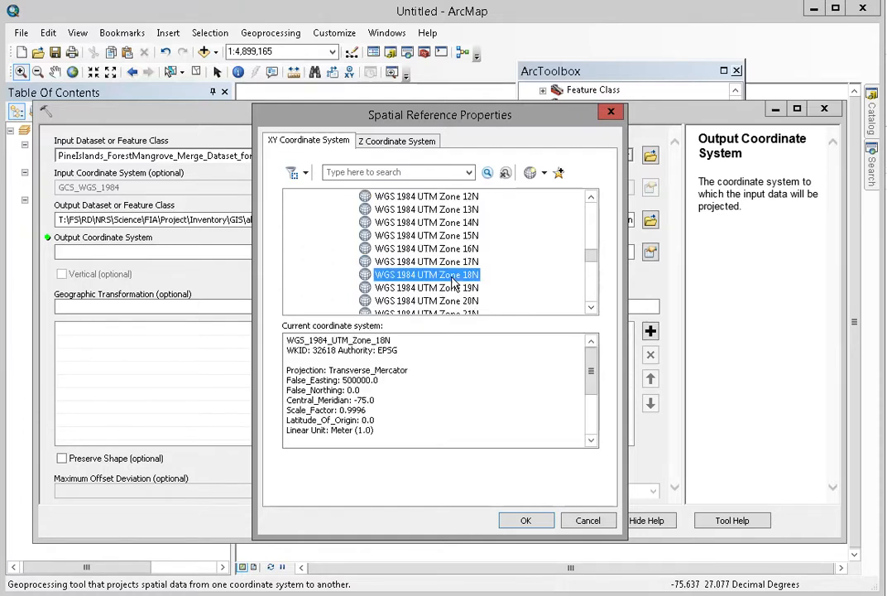
{"action": "left_click", "coordinate": [526, 521]}
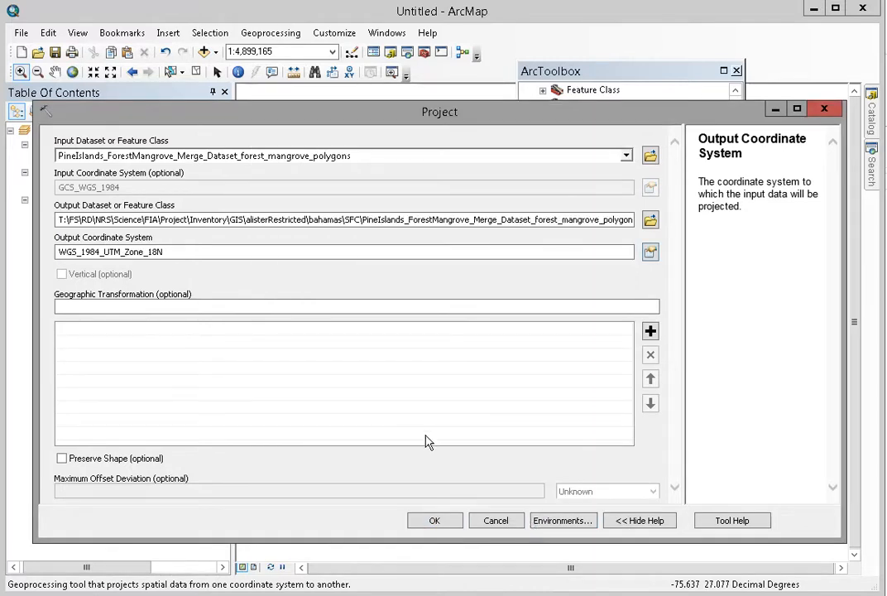
{"action": "left_click", "coordinate": [435, 521]}
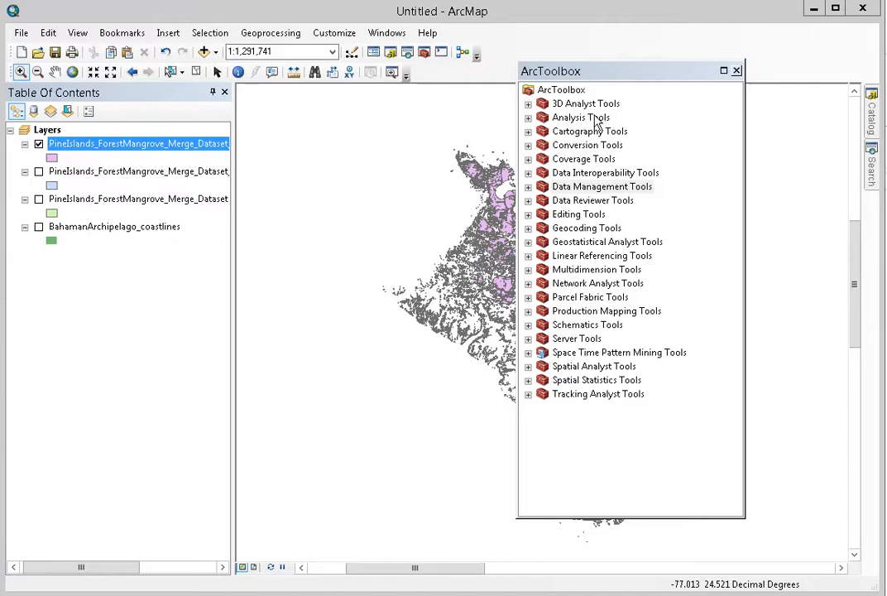
Step: Open the Feature to Raster tool with PineIslands_ForestMangrove_Merge_Dataset_forest_mangrove_polygons_UTM18 as input features and ones as the field
{"action": "left_click", "coordinate": [528, 146]}
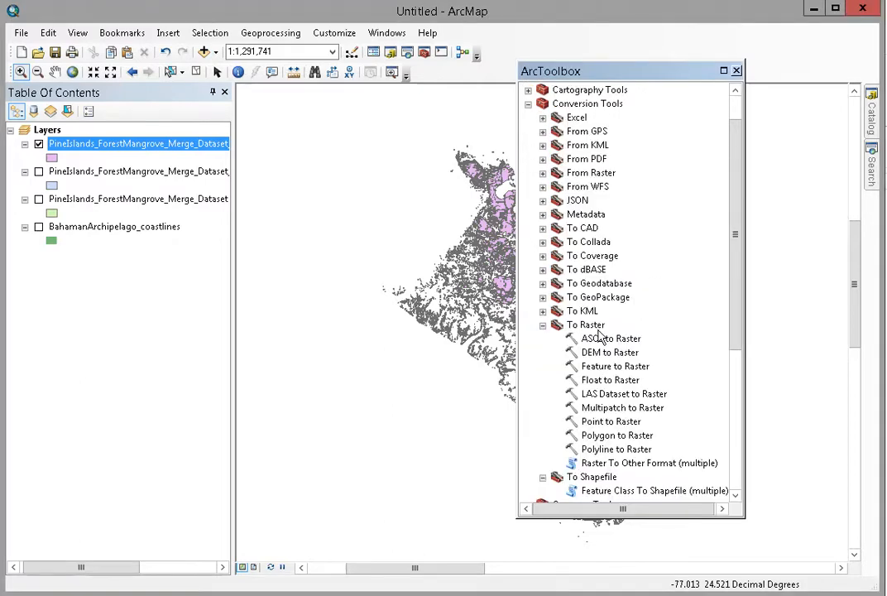
{"action": "double_click", "coordinate": [614, 368]}
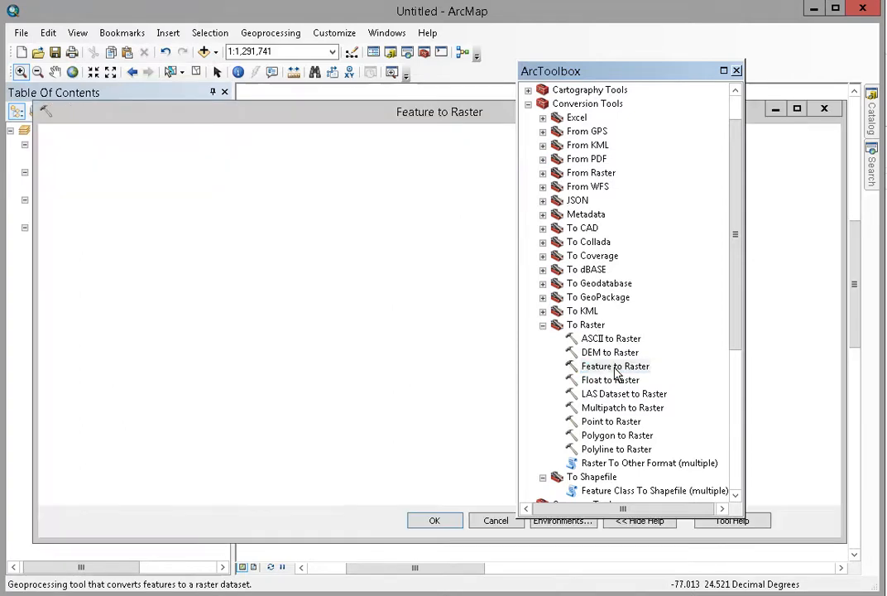
{"action": "left_click", "coordinate": [626, 155]}
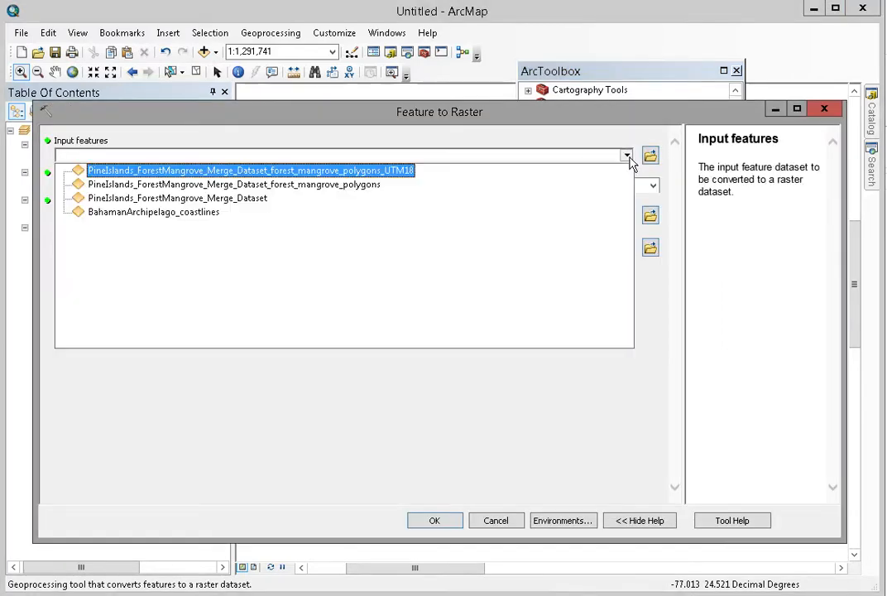
{"action": "left_click", "coordinate": [398, 174]}
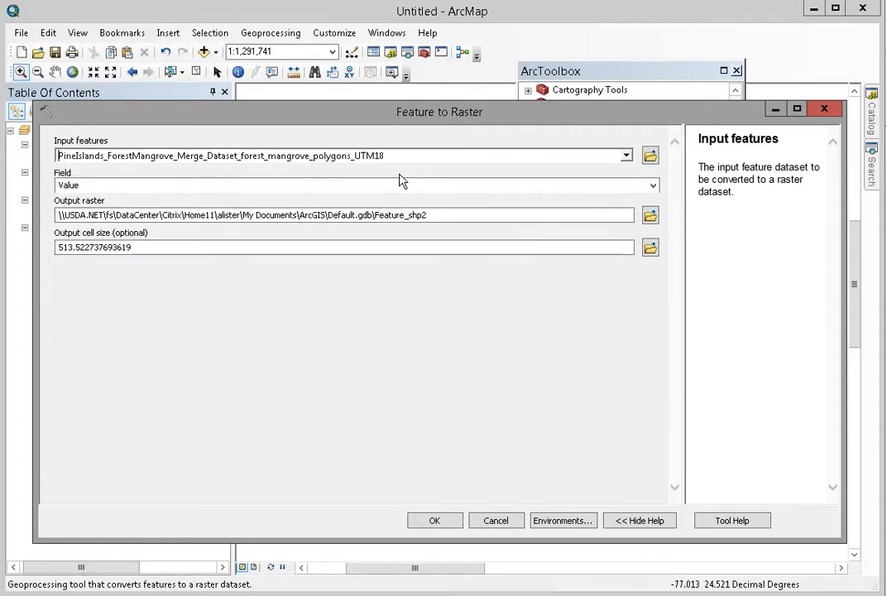
{"action": "left_click", "coordinate": [658, 188]}
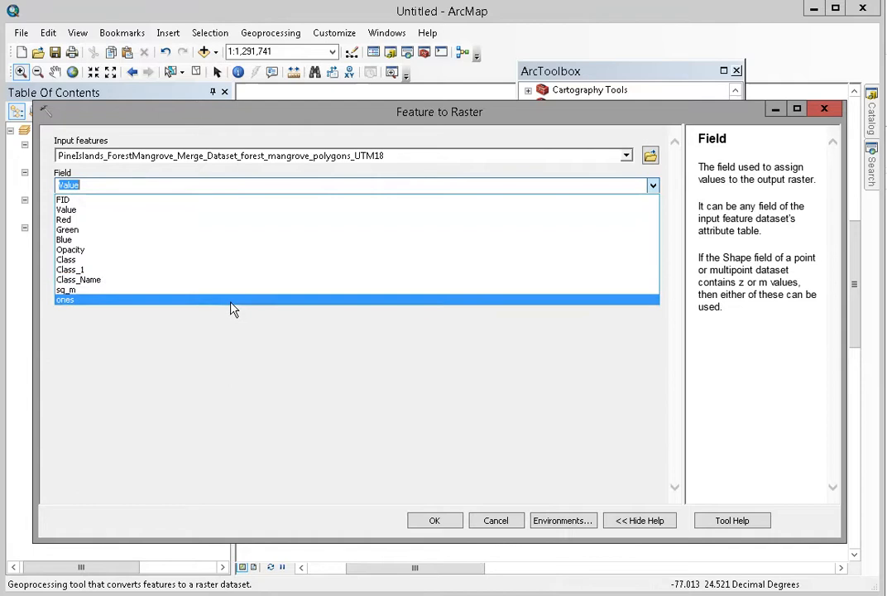
{"action": "left_click", "coordinate": [231, 299]}
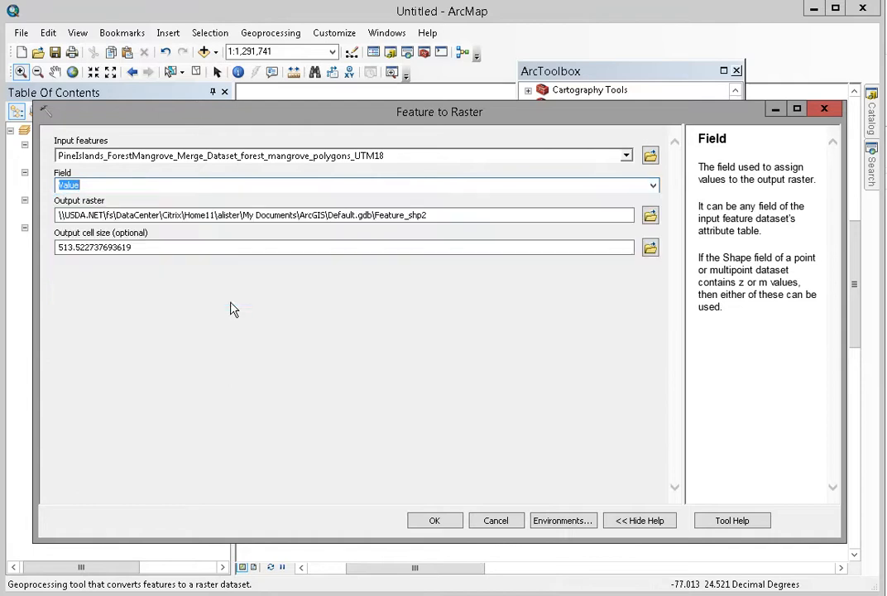
Step: Set the output raster to pineisland_forest_or_mangrove.img in the SFC folder
{"action": "left_click", "coordinate": [651, 216]}
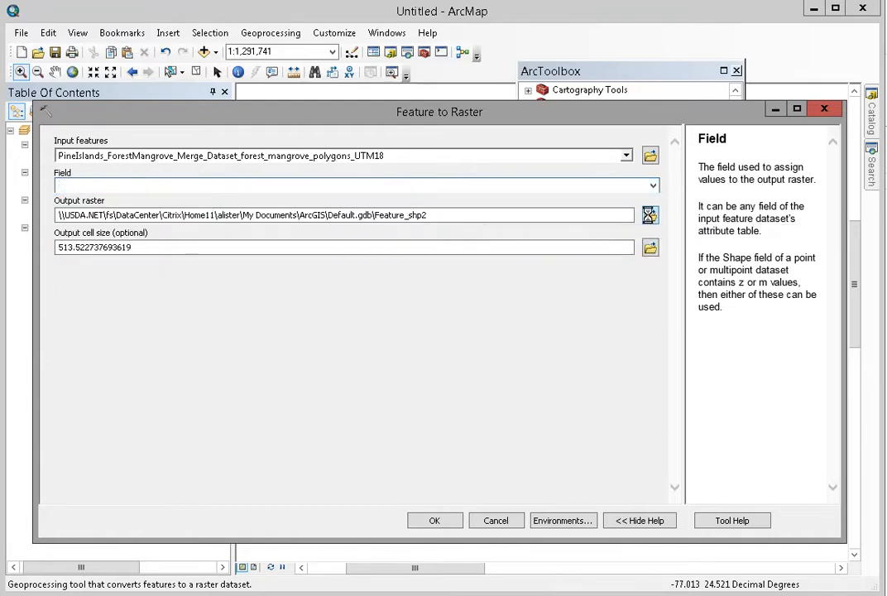
{"action": "left_click", "coordinate": [406, 263]}
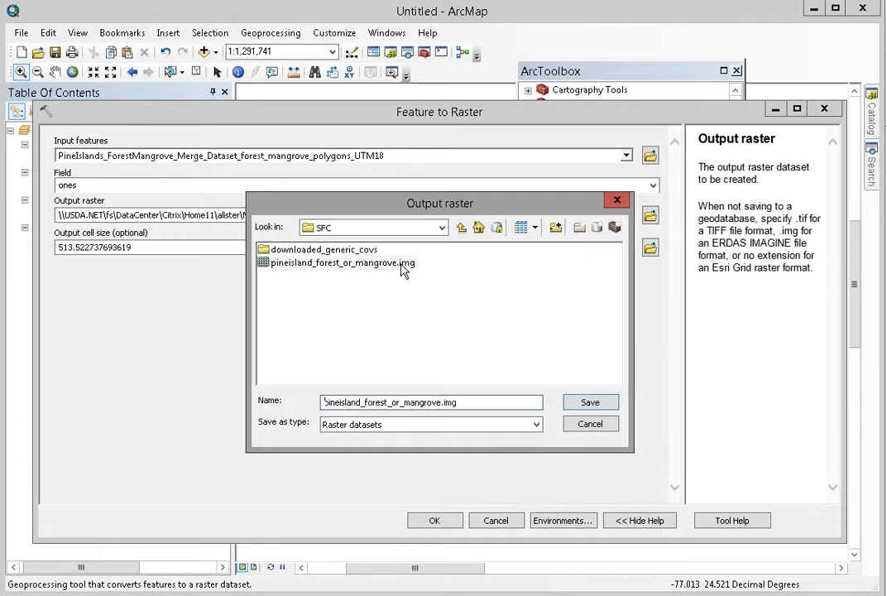
{"action": "left_click", "coordinate": [465, 404]}
{"action": "left_click_drag", "start_coordinate": [457, 402], "coordinate": [443, 404]}
{"action": "left_click", "coordinate": [590, 402]}
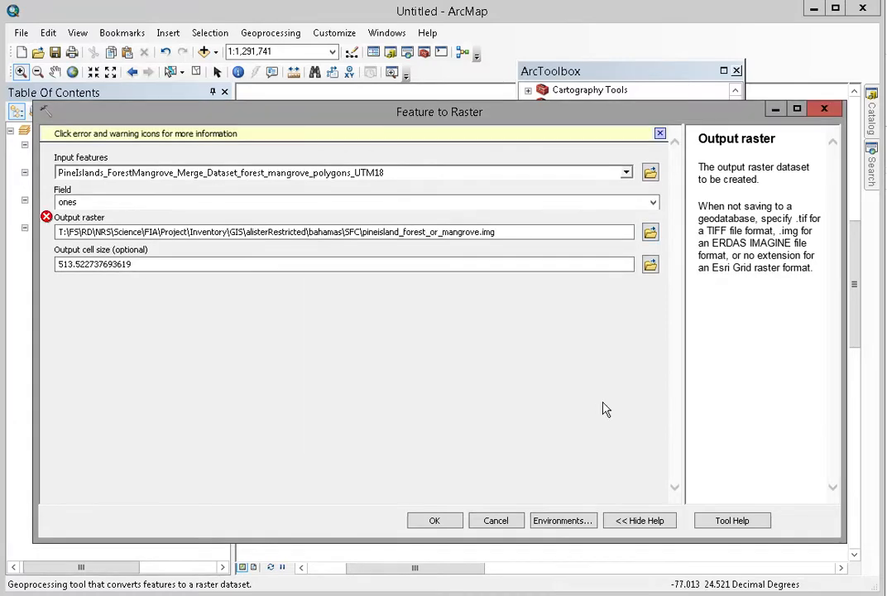
Step: Set the output cell size to 20 and run the Feature to Raster conversion
{"action": "left_click", "coordinate": [245, 263]}
{"action": "left_click_drag", "start_coordinate": [245, 263], "coordinate": [52, 255]}
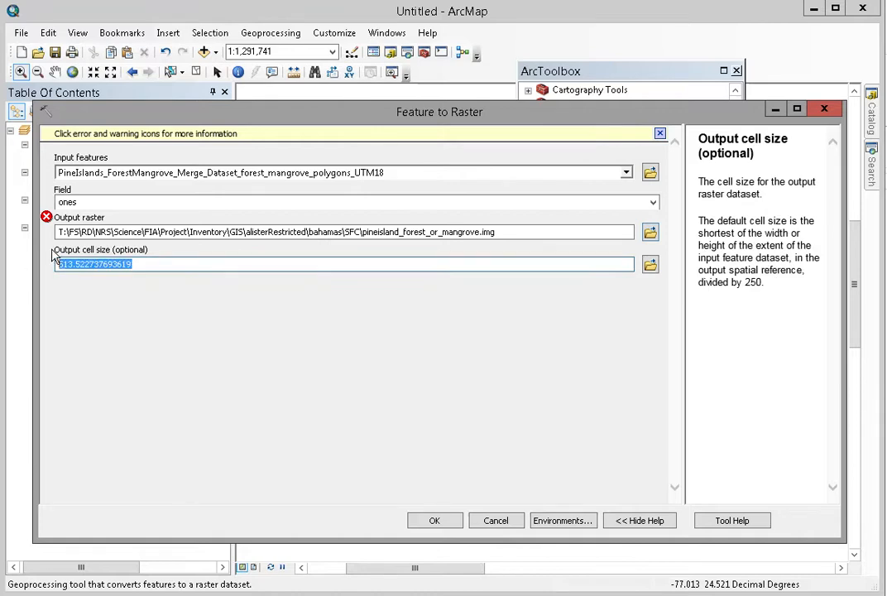
{"action": "type", "text": "20"}
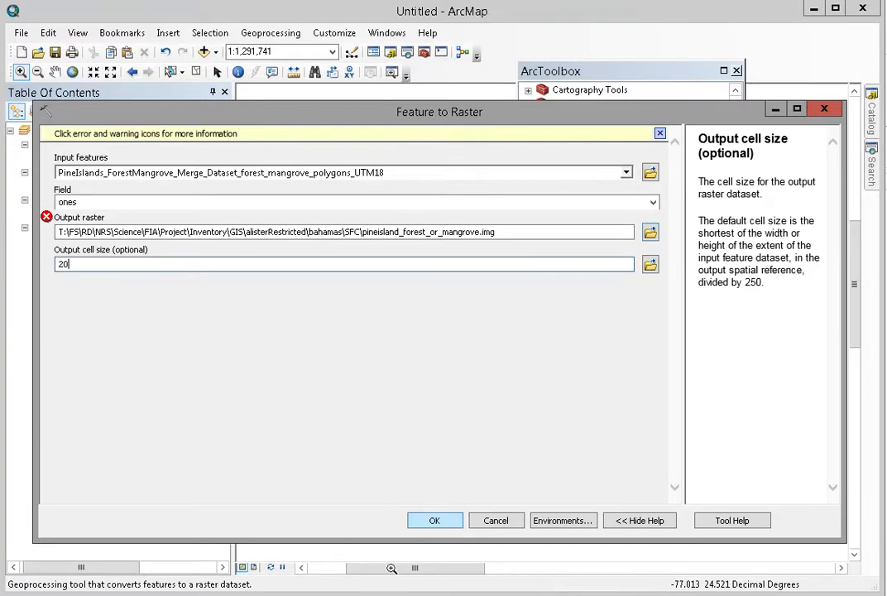
{"action": "left_click", "coordinate": [435, 520]}
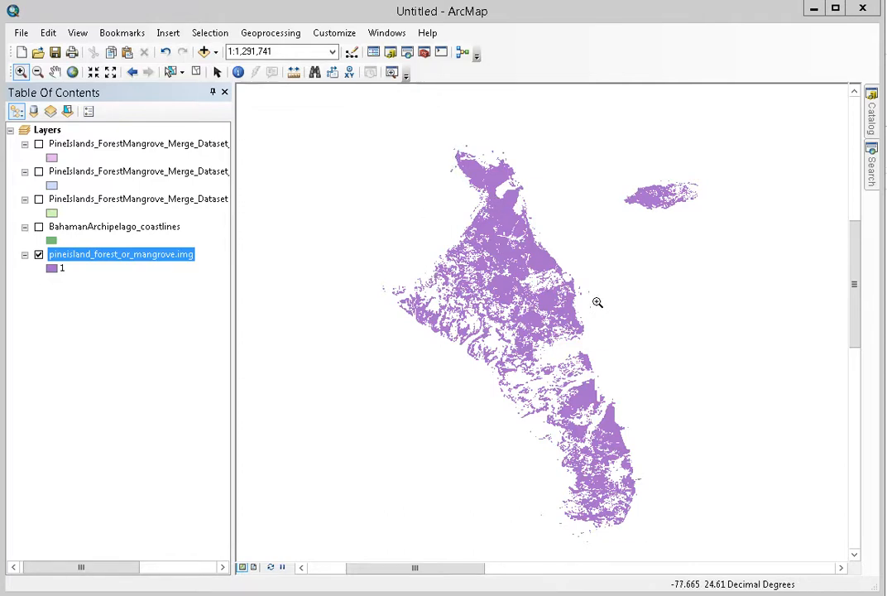
Step: Compare the UTM18 polygons with the pineisland_forest_or_mangrove.img raster and check the cell count in the raster's attribute table
{"action": "left_click", "coordinate": [39, 144]}
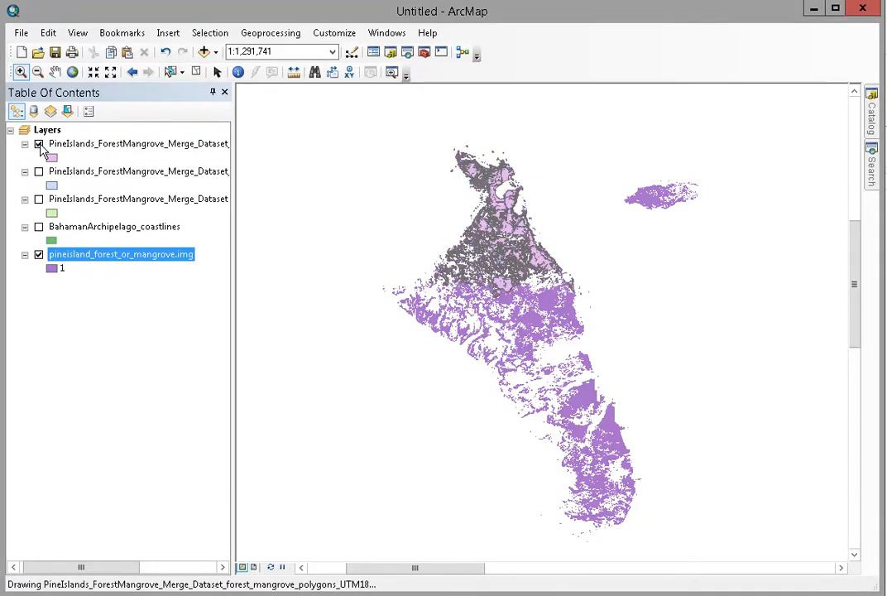
{"action": "left_click", "coordinate": [39, 144]}
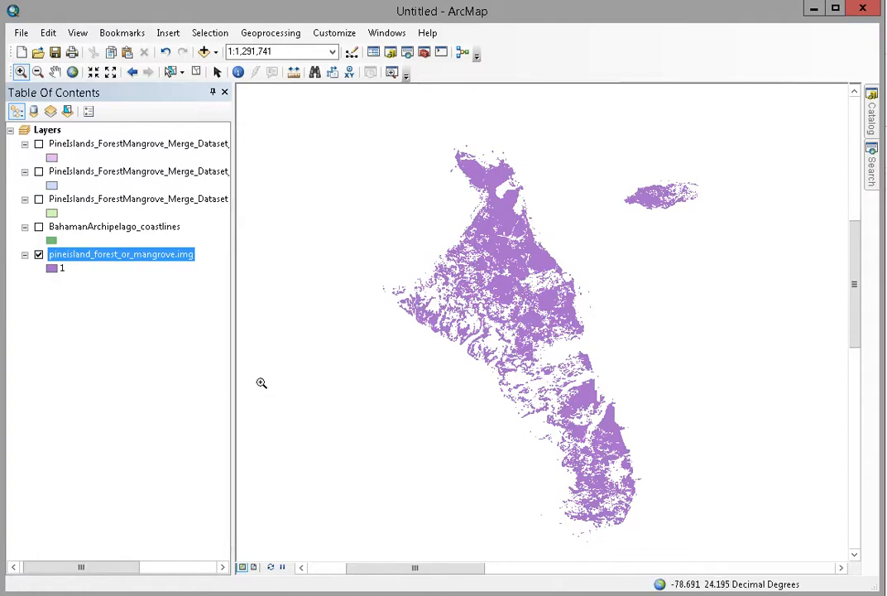
{"action": "right_click", "coordinate": [96, 259]}
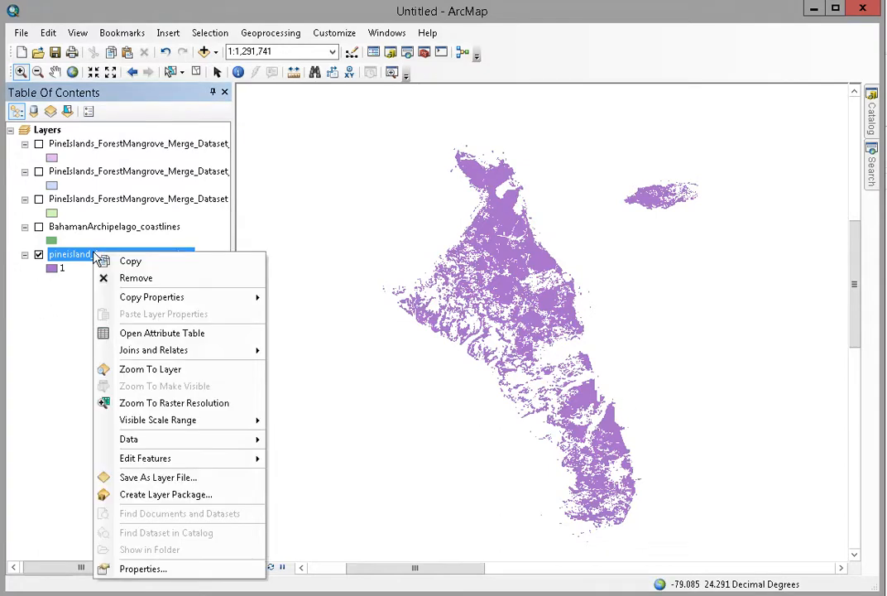
{"action": "left_click", "coordinate": [154, 331]}
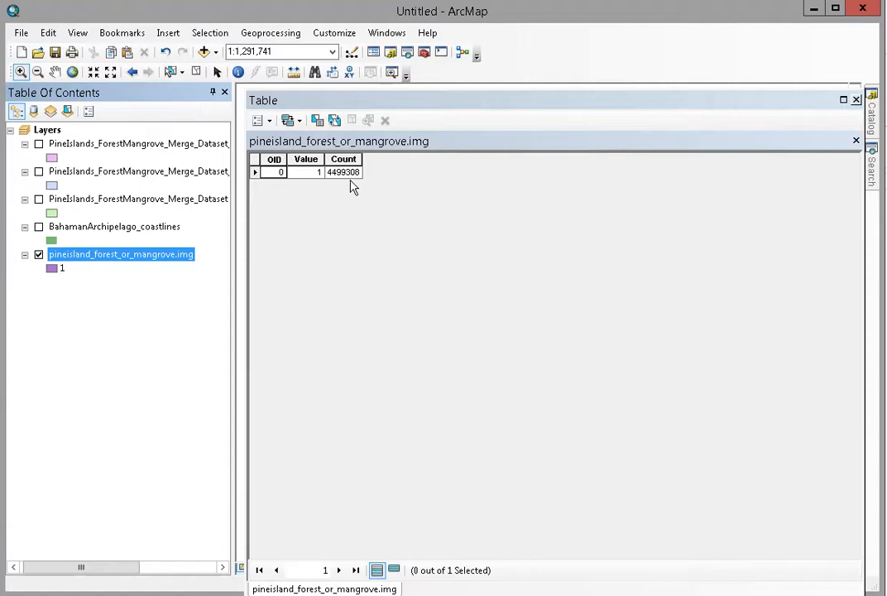
{"action": "left_click", "coordinate": [349, 174]}
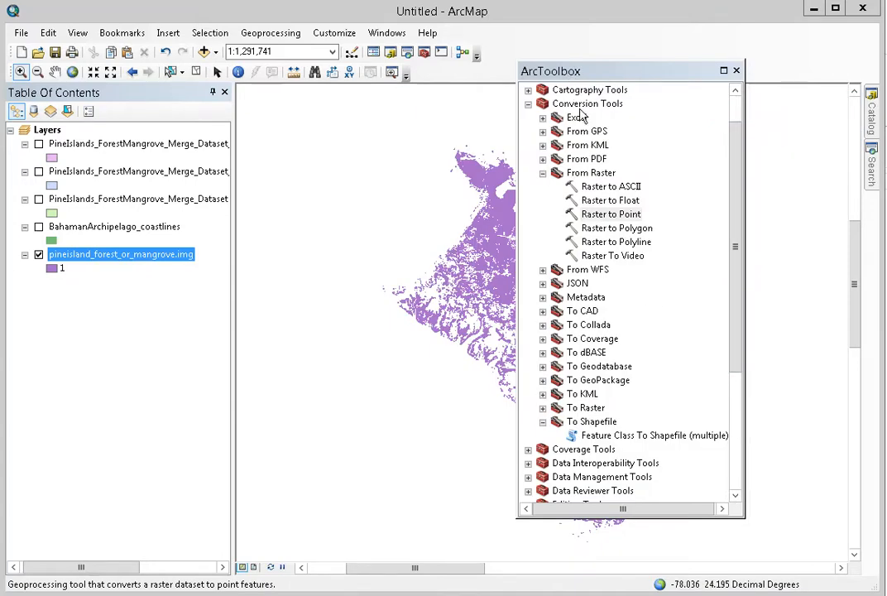
Step: Open the Raster to Point tool with pineisland_forest_or_mangrove.img as the input raster and Value as the field
{"action": "double_click", "coordinate": [606, 217]}
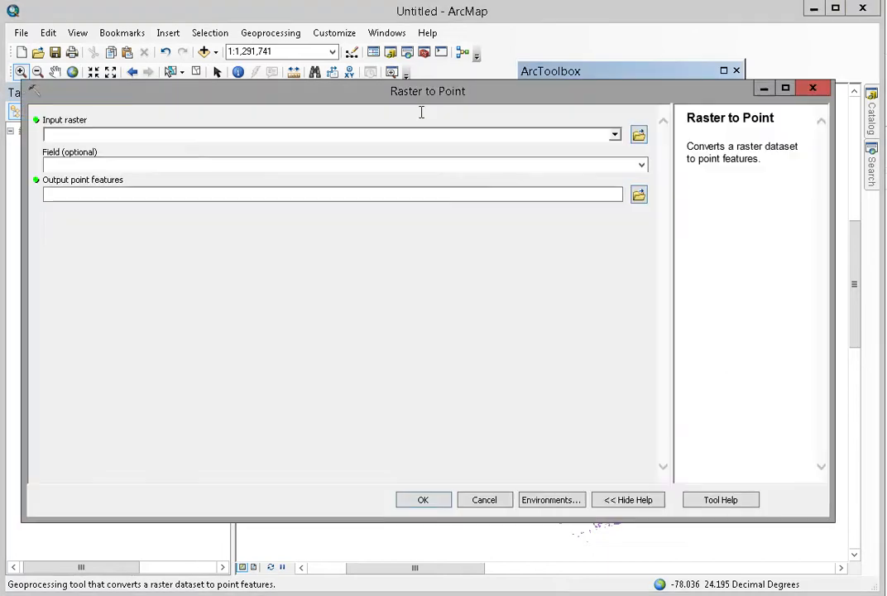
{"action": "left_click", "coordinate": [614, 134]}
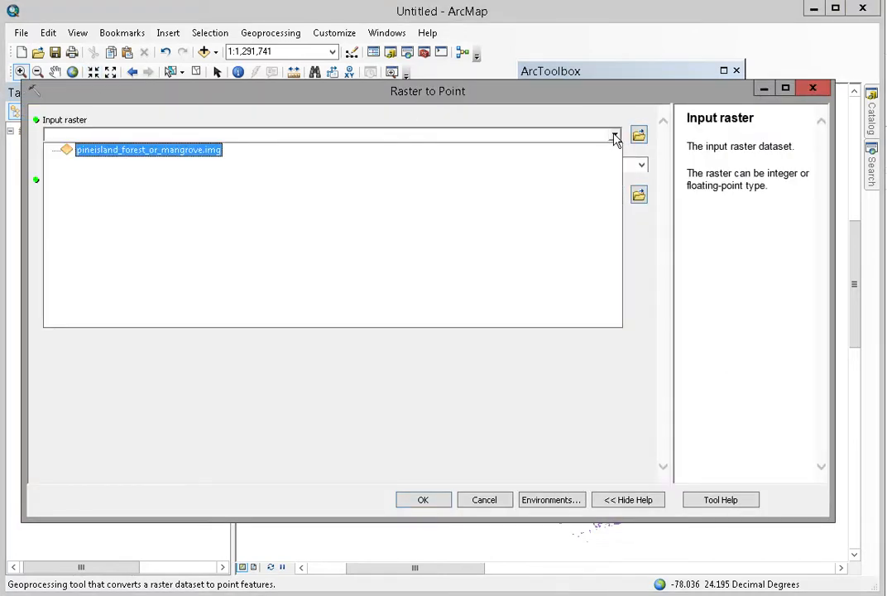
{"action": "left_click", "coordinate": [206, 149]}
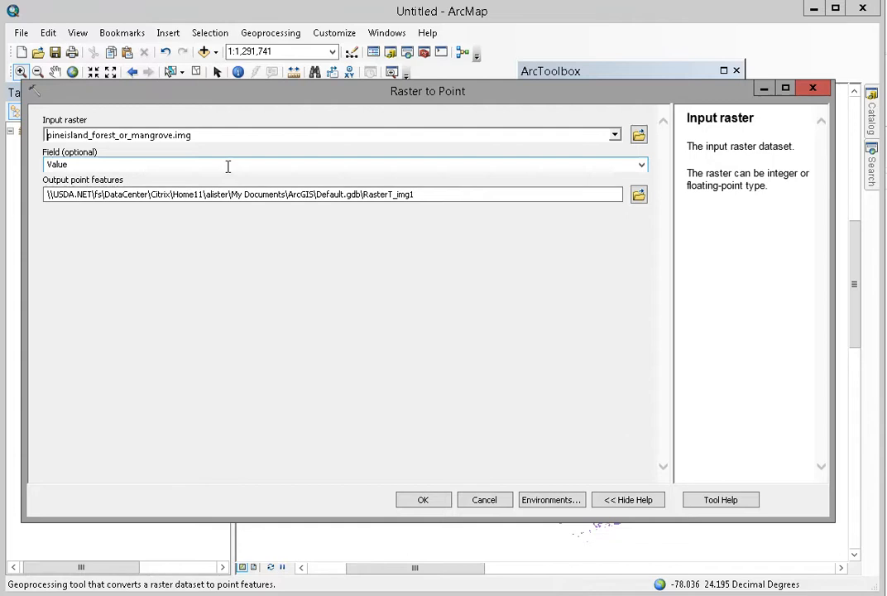
{"action": "left_click", "coordinate": [641, 166]}
{"action": "left_click", "coordinate": [641, 167]}
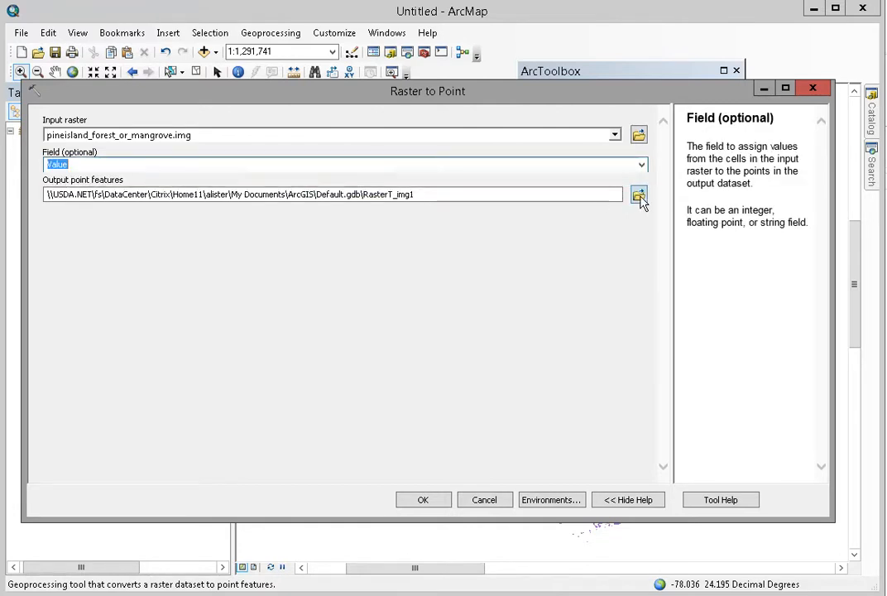
Step: Save the output point features as pineisland_forest_or_mangrove_points.shp in the SFC folder and run the Raster to Point conversion
{"action": "left_click", "coordinate": [639, 195]}
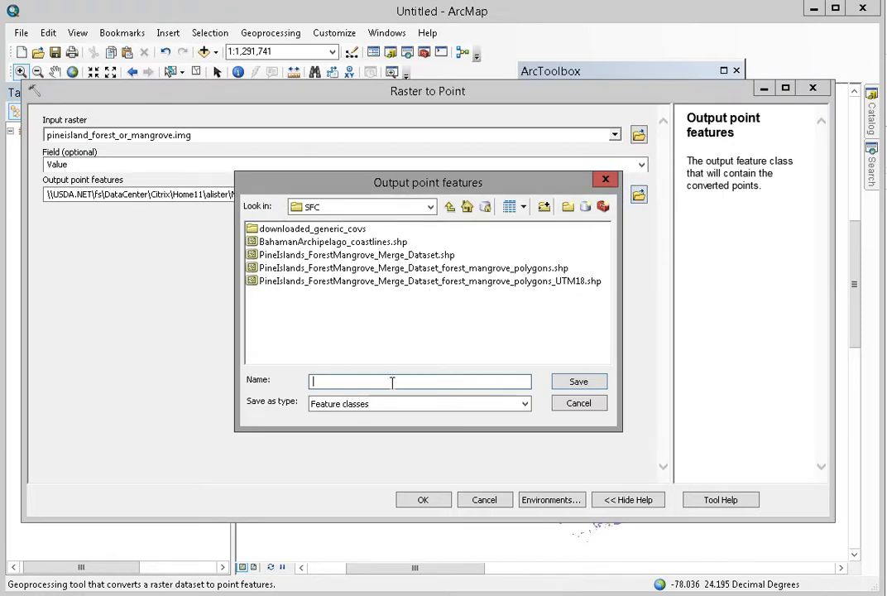
{"action": "type", "text": "pineisland_forest_or_mang"}
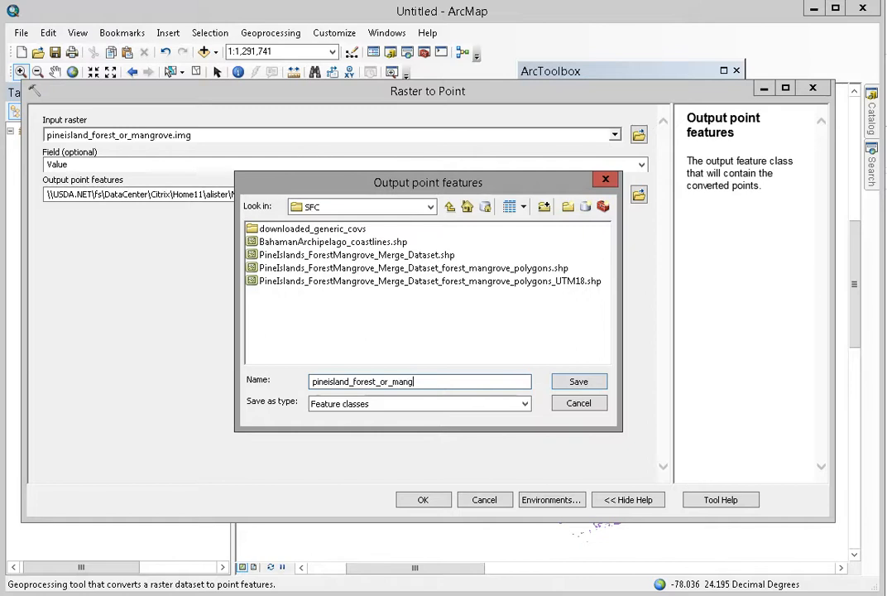
{"action": "type", "text": "rove_points.shp"}
{"action": "left_click", "coordinate": [579, 382]}
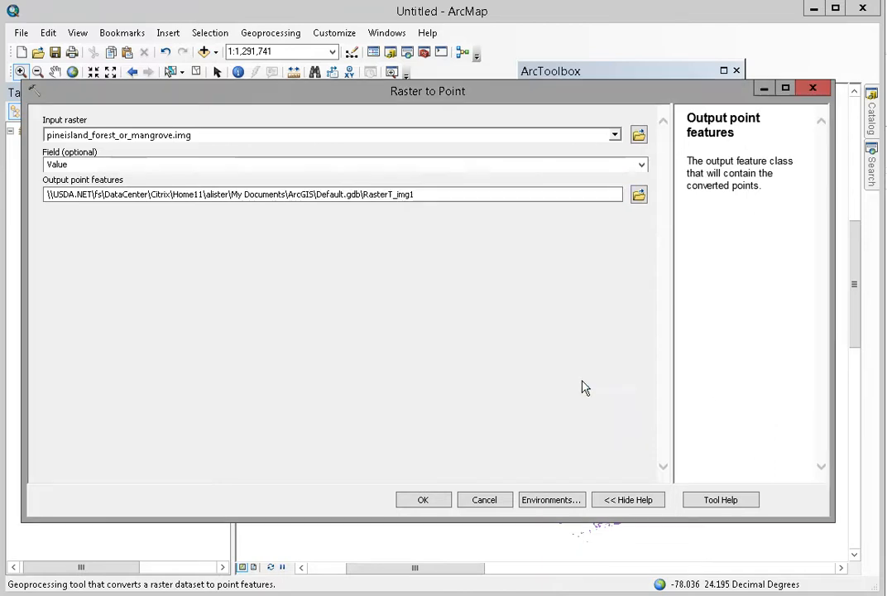
{"action": "left_click", "coordinate": [423, 499]}
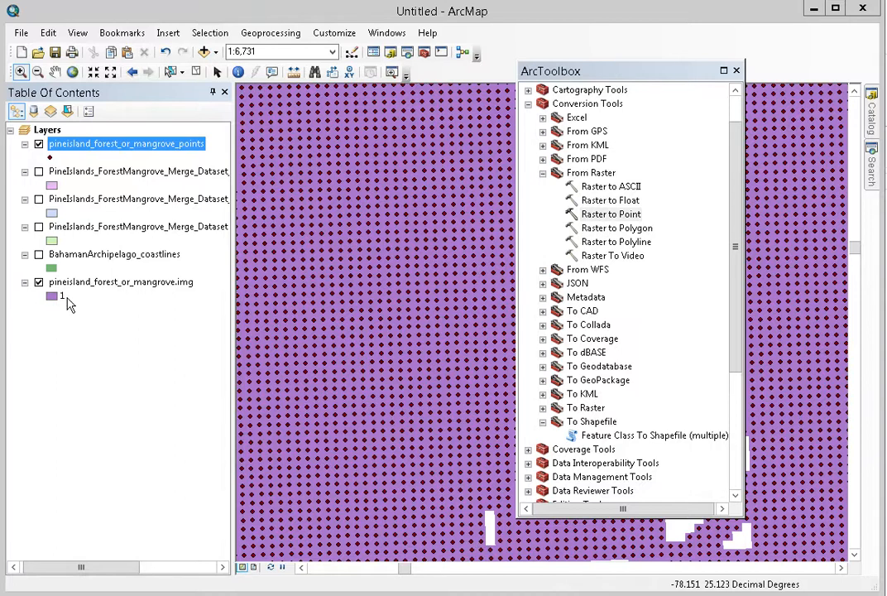
Step: Show the UTM18 polygon layer and toggle the raster's visibility to compare the points with the polygon and raster edges
{"action": "left_click", "coordinate": [39, 171]}
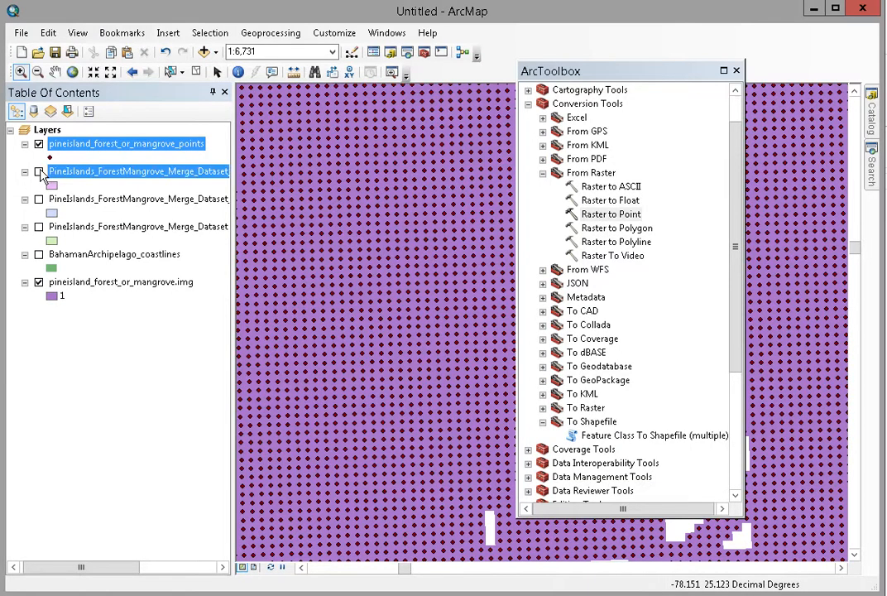
{"action": "left_click", "coordinate": [39, 282]}
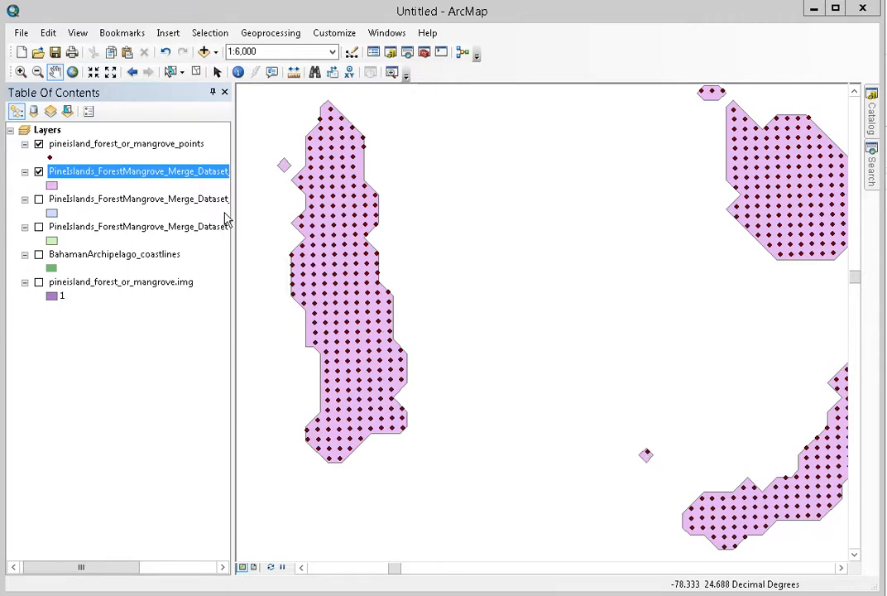
{"action": "left_click", "coordinate": [38, 282]}
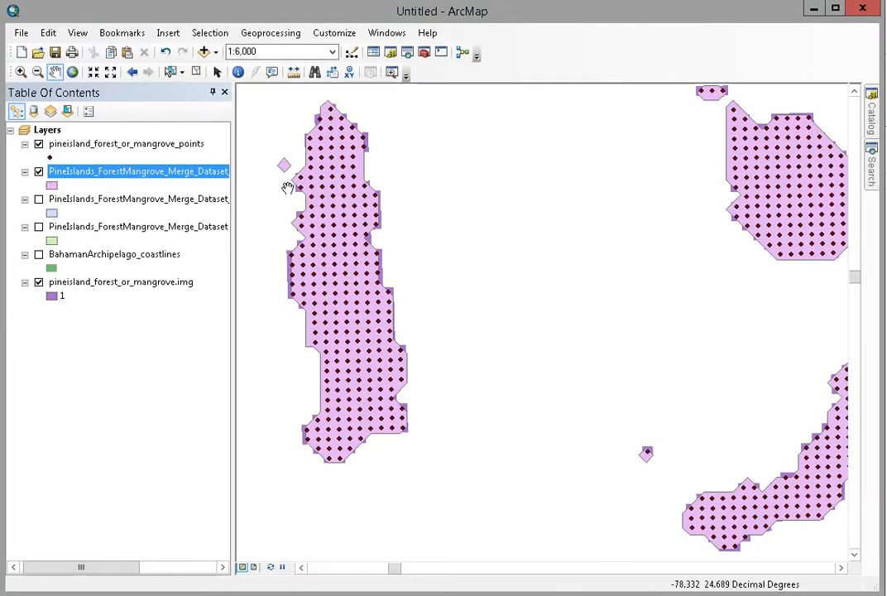
Step: Toggle the UTM18 polygon layer off and on to compare the points against the raster cells and polygon edges
{"action": "left_click", "coordinate": [38, 171]}
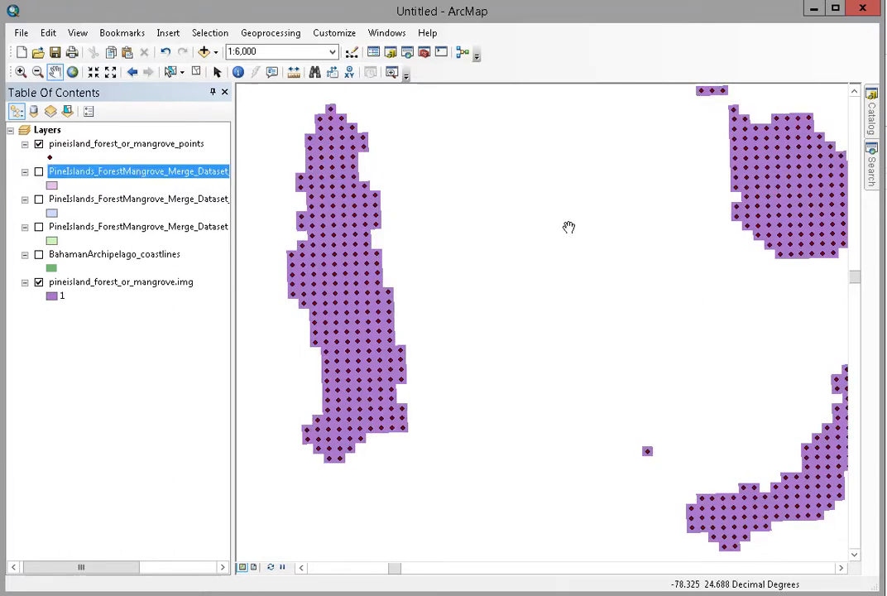
{"action": "left_click", "coordinate": [38, 171]}
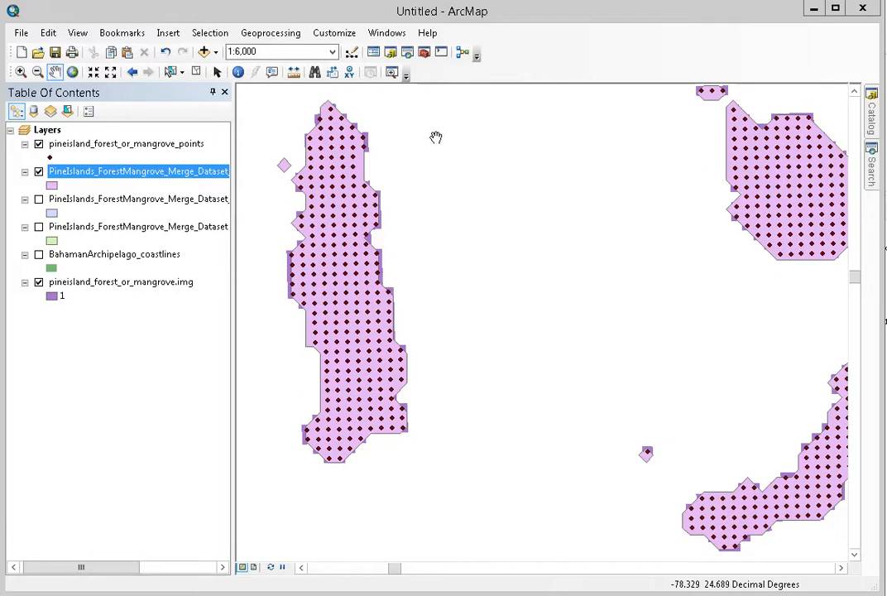
Step: Add the Partitioning Tools.tbx toolbox from the PartitioningTools_arc10 folder to ArcToolbox
{"action": "left_click", "coordinate": [424, 52]}
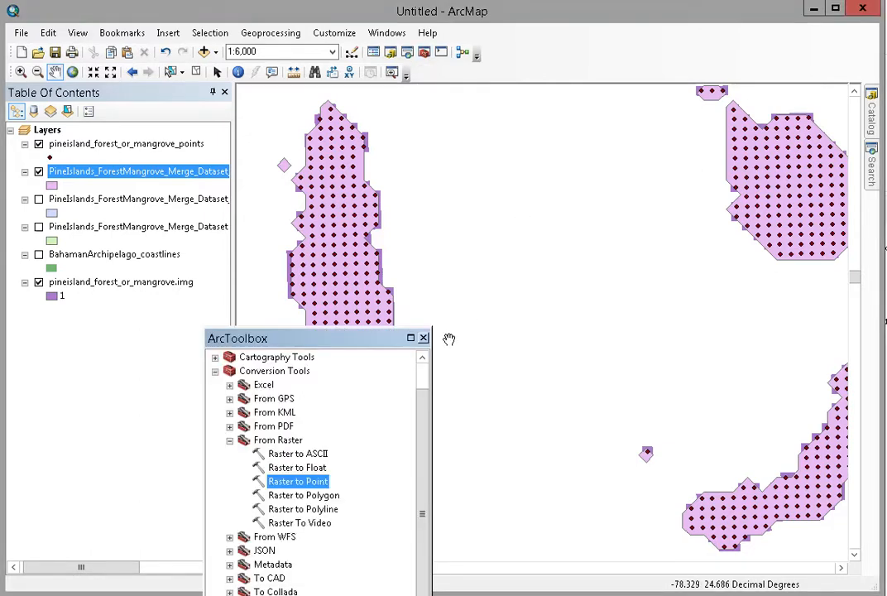
{"action": "left_click_drag", "start_coordinate": [387, 340], "coordinate": [610, 207]}
{"action": "scroll", "coordinate": [546, 256], "scroll_direction": "up", "scroll_amount": 1}
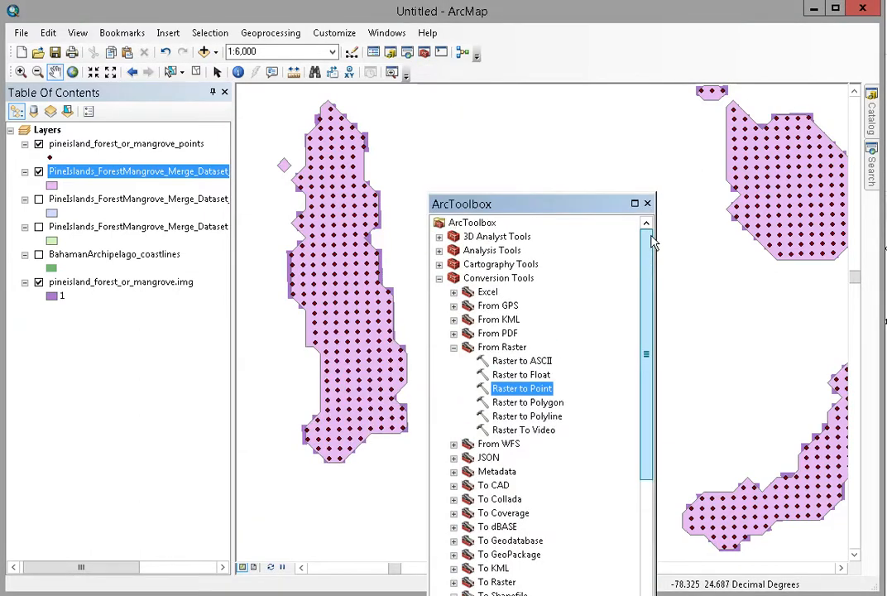
{"action": "right_click", "coordinate": [483, 228]}
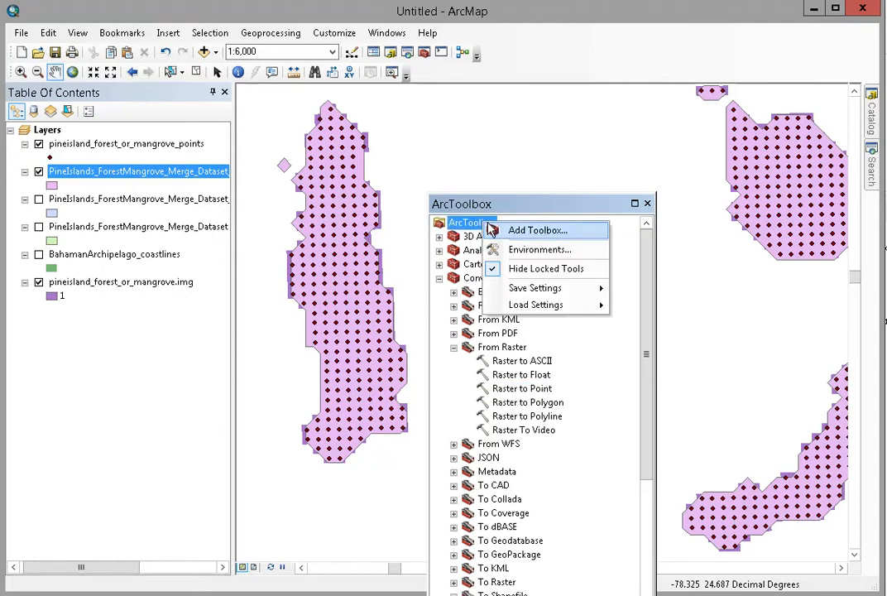
{"action": "left_click", "coordinate": [529, 231]}
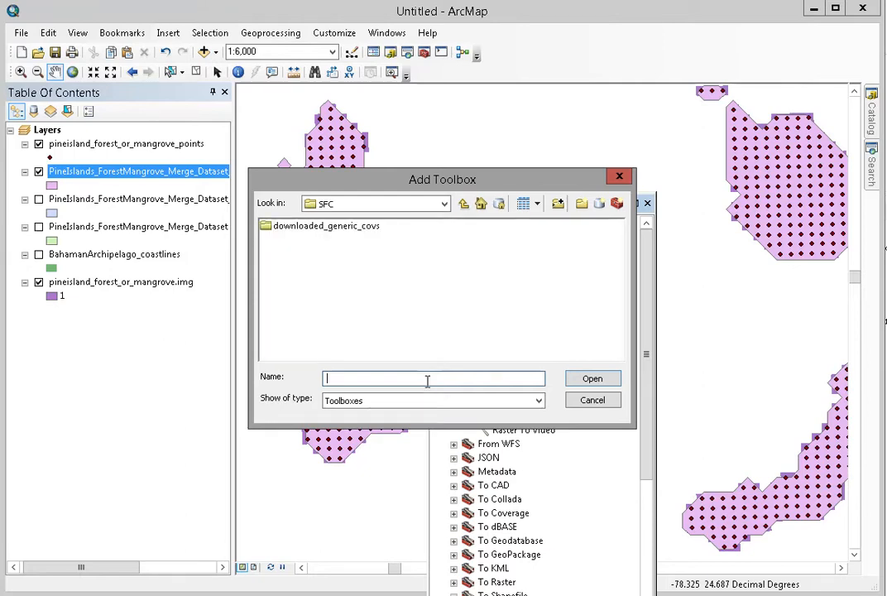
{"action": "type", "text": "T:\\FSU\\ENVIRO\\Science\\GIS\\Project\\Inventory\\GIS\\alisterRestricted\\PartitioningTools_arc10"}
{"action": "key", "text": "Return"}
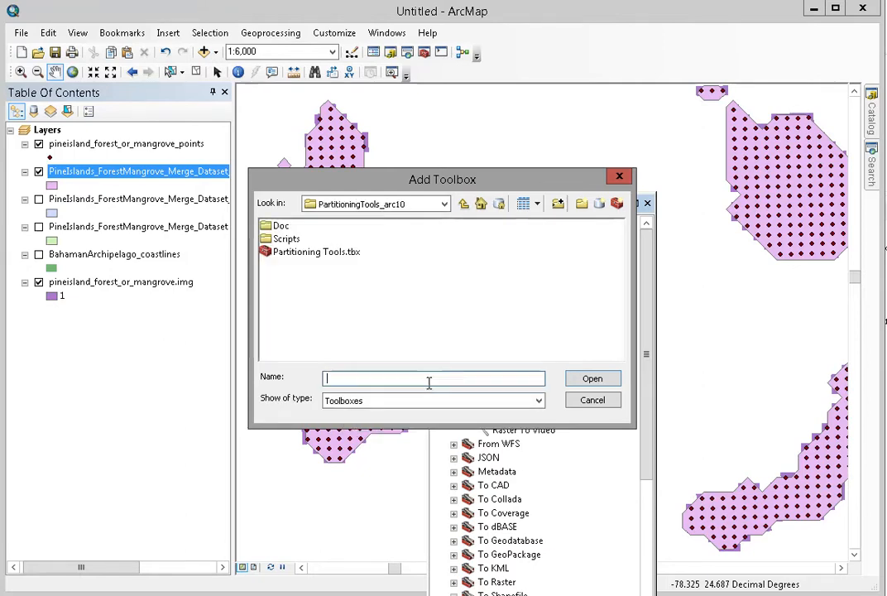
{"action": "left_click", "coordinate": [343, 253]}
{"action": "left_click", "coordinate": [343, 253]}
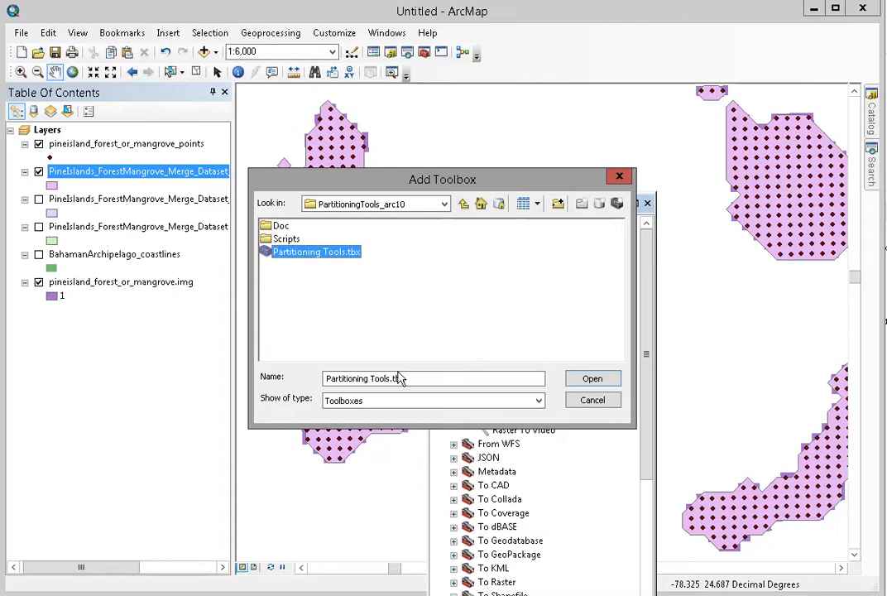
{"action": "left_click", "coordinate": [595, 385]}
Step: Run the Spatial Order tool from Partitioning Tools on pineisland_forest_or_mangrove_points with OrderValue as the spatial order field name
{"action": "scroll", "coordinate": [600, 387], "scroll_direction": "down", "scroll_amount": 3}
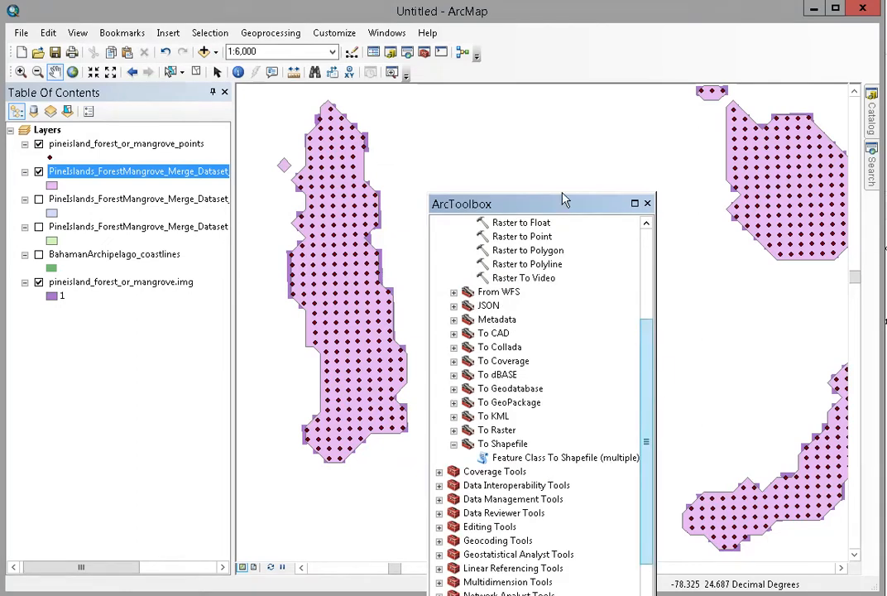
{"action": "left_click_drag", "start_coordinate": [556, 204], "coordinate": [579, 107]}
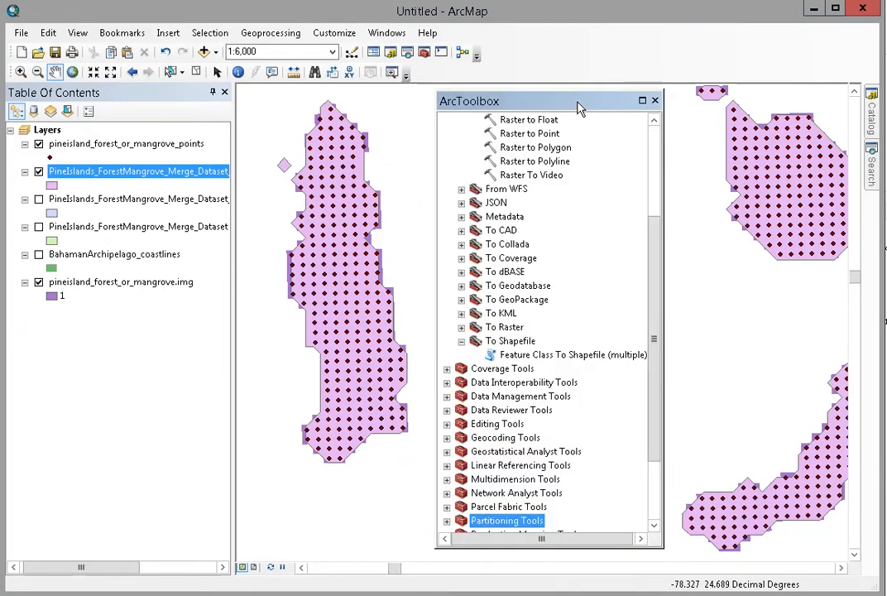
{"action": "double_click", "coordinate": [495, 528]}
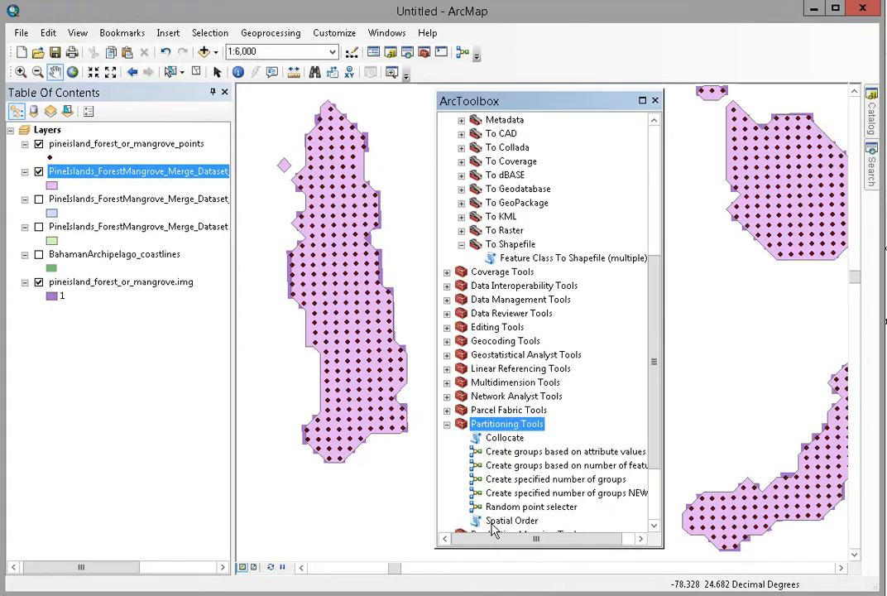
{"action": "scroll", "coordinate": [660, 340], "scroll_direction": "down", "scroll_amount": 3}
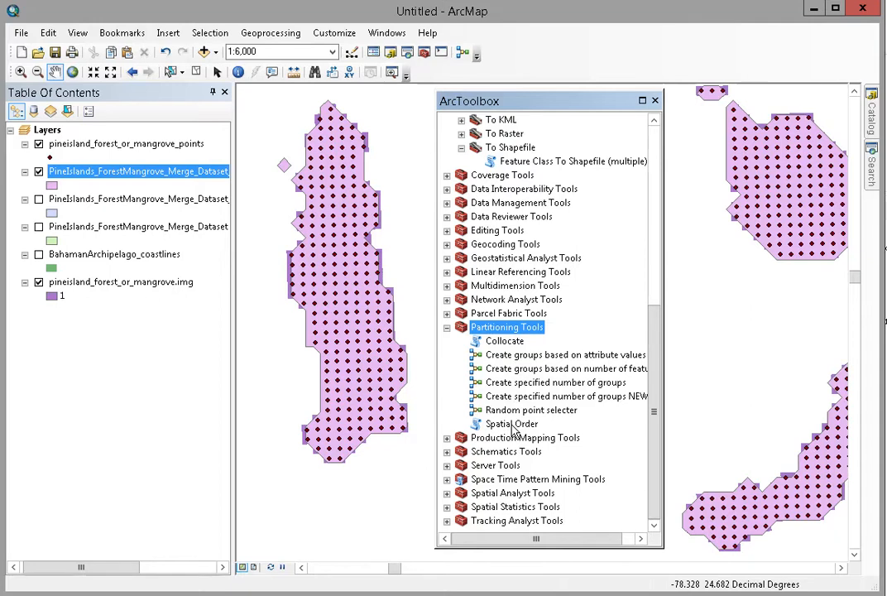
{"action": "double_click", "coordinate": [511, 425]}
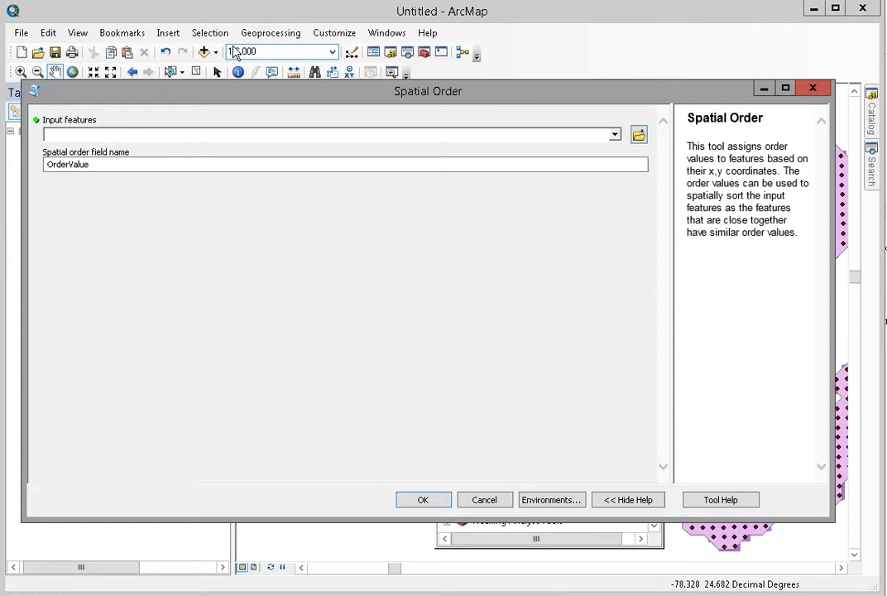
{"action": "left_click", "coordinate": [614, 134]}
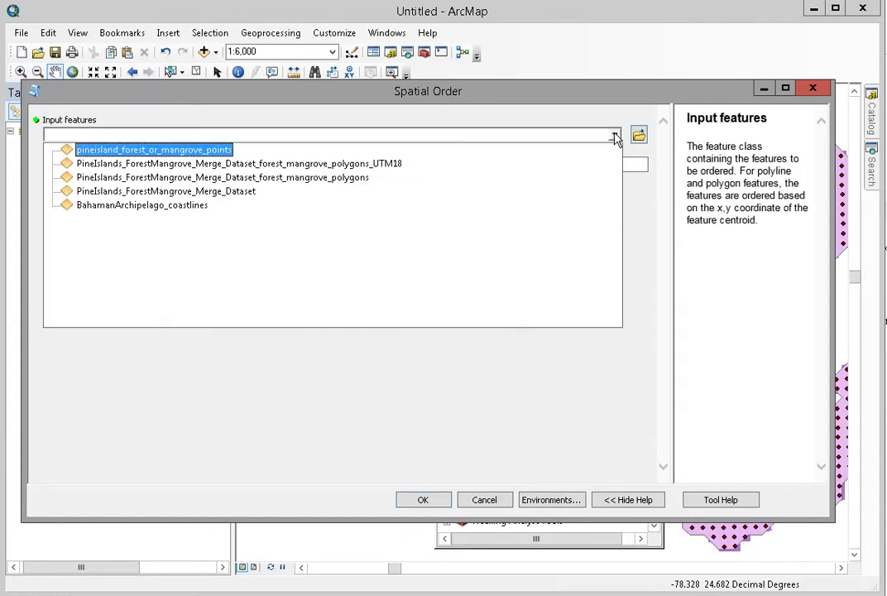
{"action": "left_click", "coordinate": [216, 152]}
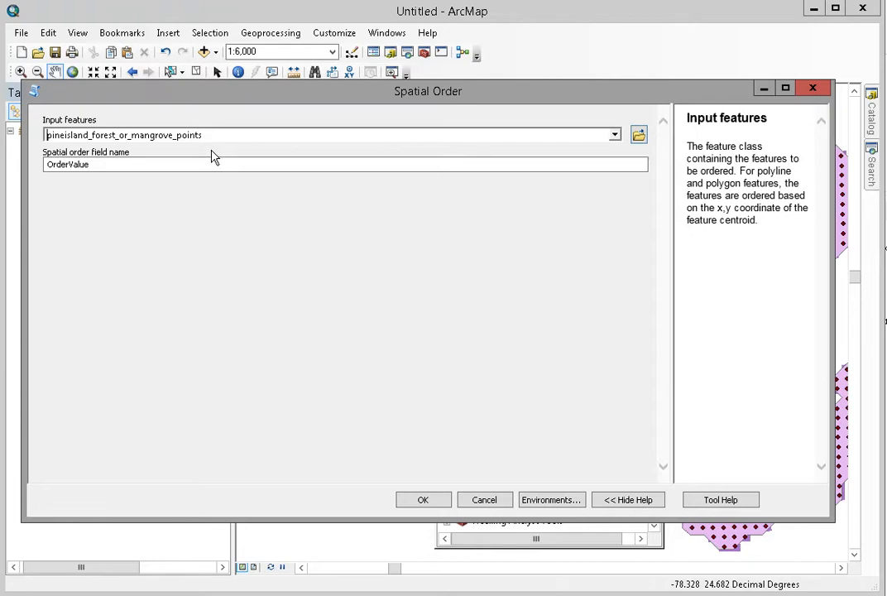
{"action": "left_click", "coordinate": [85, 164]}
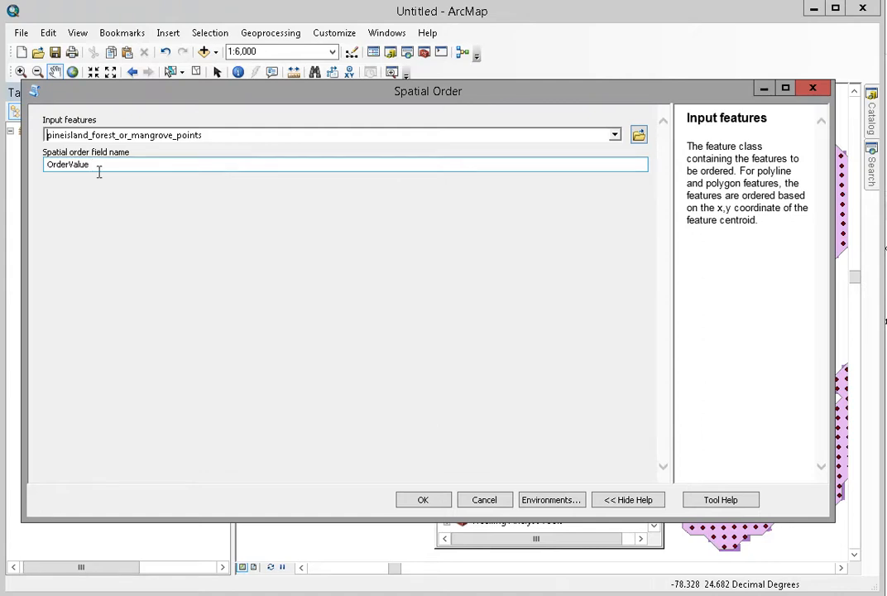
{"action": "left_click", "coordinate": [424, 501]}
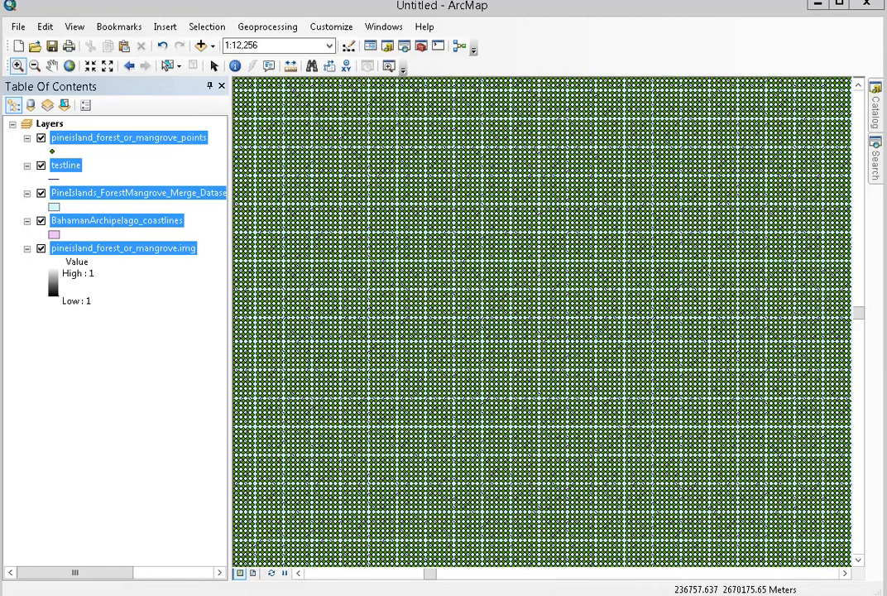
Step: Review the Points To Line settings for pineisland_forest_or_mangrove_points, including the OrderValue sort field, and close the tool without running it
{"action": "left_click_drag", "start_coordinate": [100, 592], "coordinate": [42, 72]}
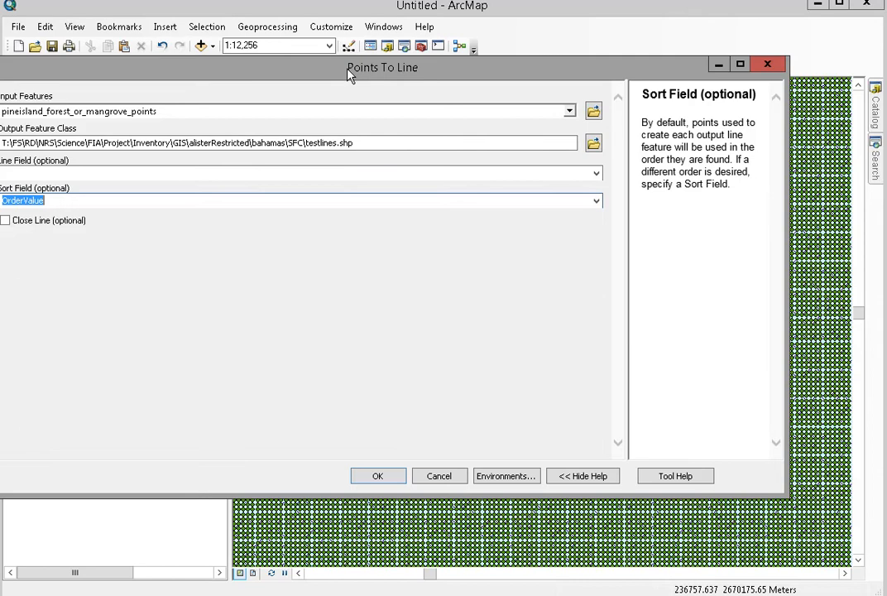
{"action": "left_click_drag", "start_coordinate": [326, 72], "coordinate": [378, 73]}
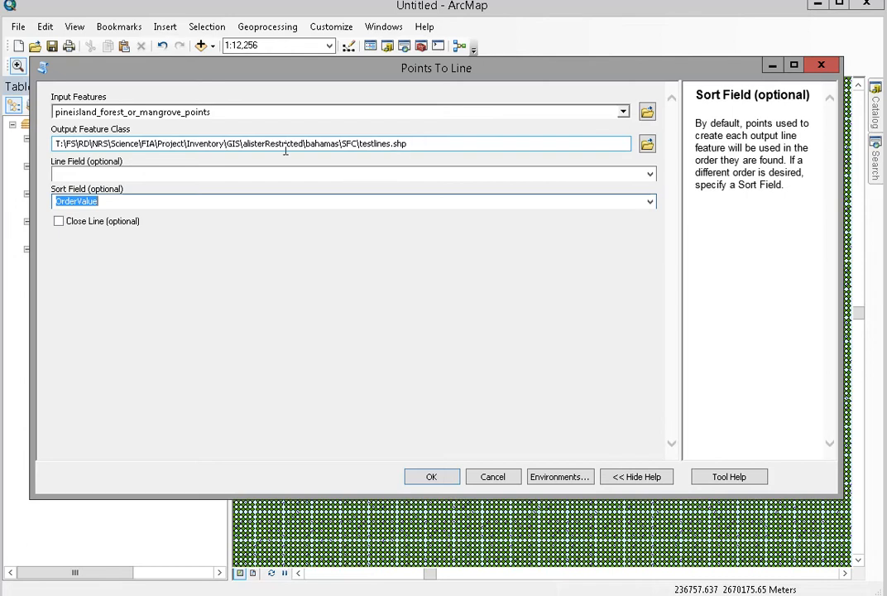
{"action": "left_click", "coordinate": [650, 202]}
{"action": "left_click", "coordinate": [647, 204]}
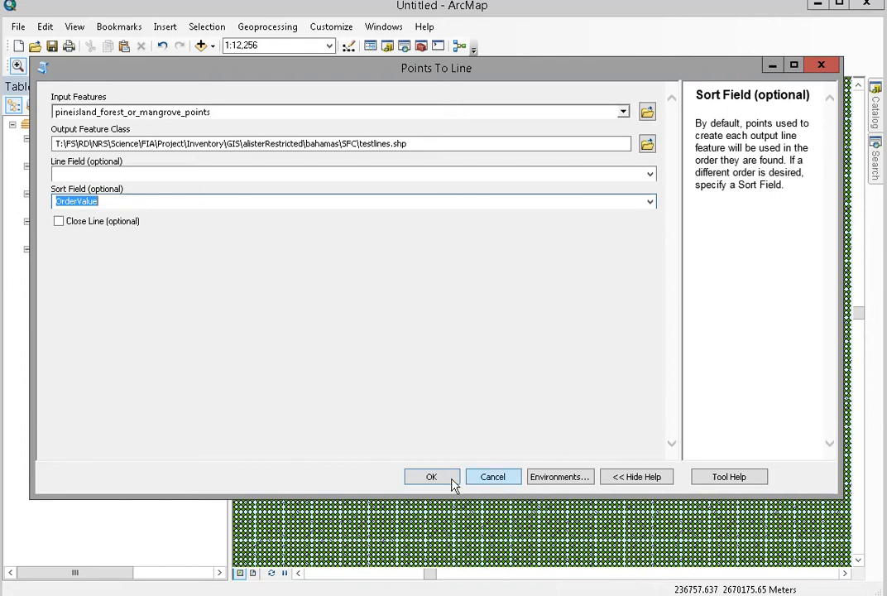
{"action": "left_click", "coordinate": [502, 482]}
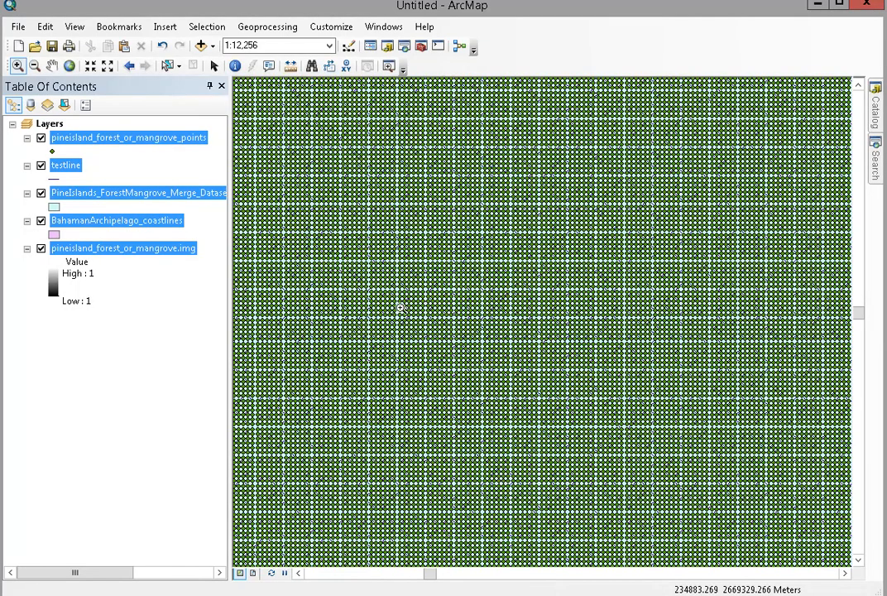
Step: Zoom in on a small area of the points to examine how the testline layer connects them
{"action": "left_click_drag", "start_coordinate": [397, 265], "coordinate": [518, 396]}
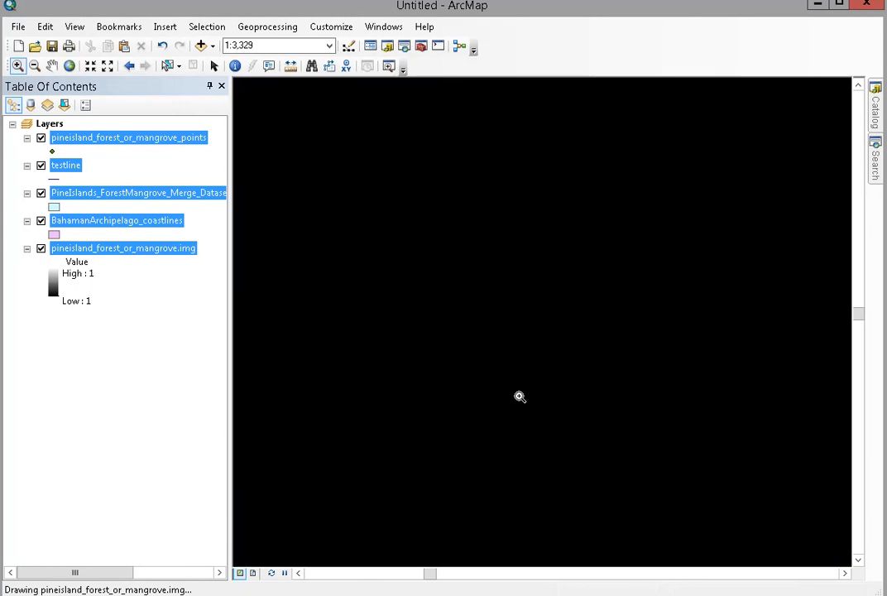